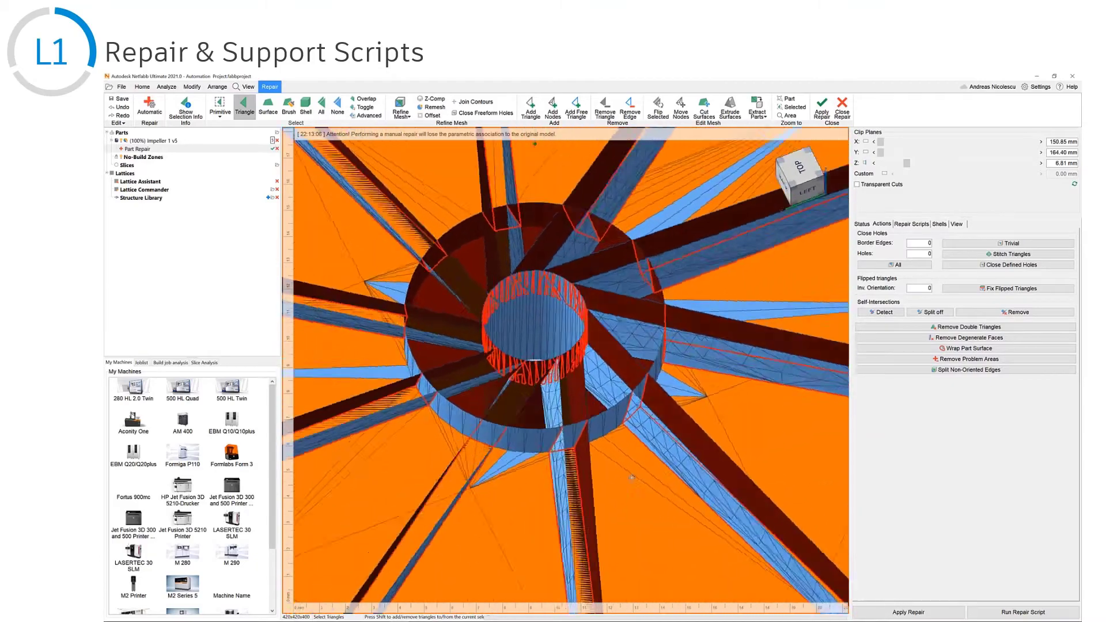
# Raise the Z clip plane to 31.81 mm and split off the impeller's self-intersections
pyautogui.scroll(-6, 663, 437)
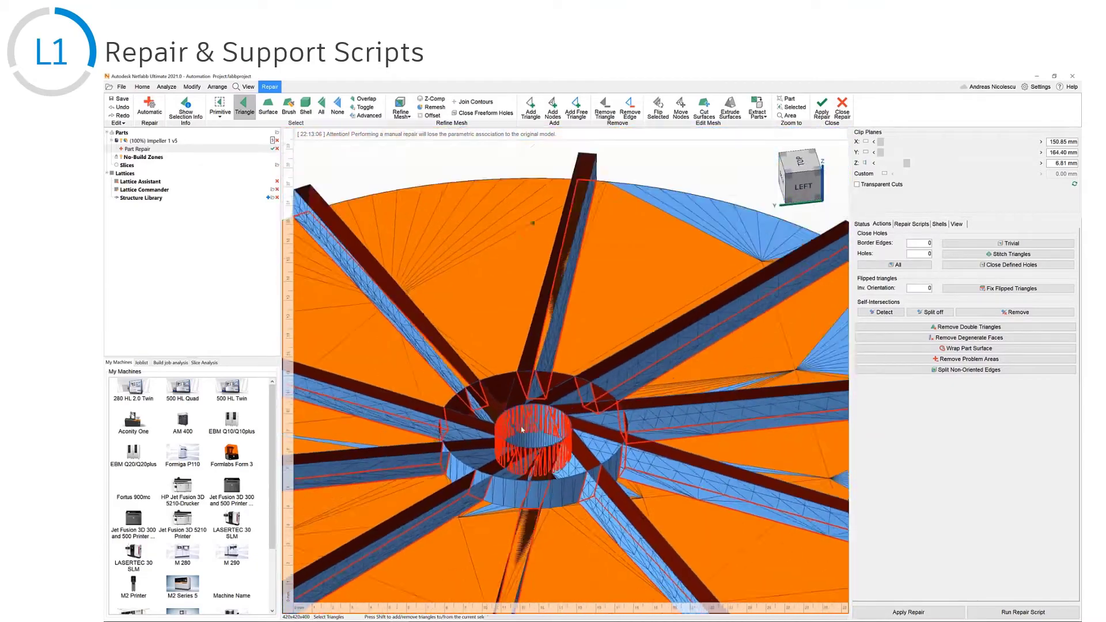
pyautogui.scroll(-1, 597, 364)
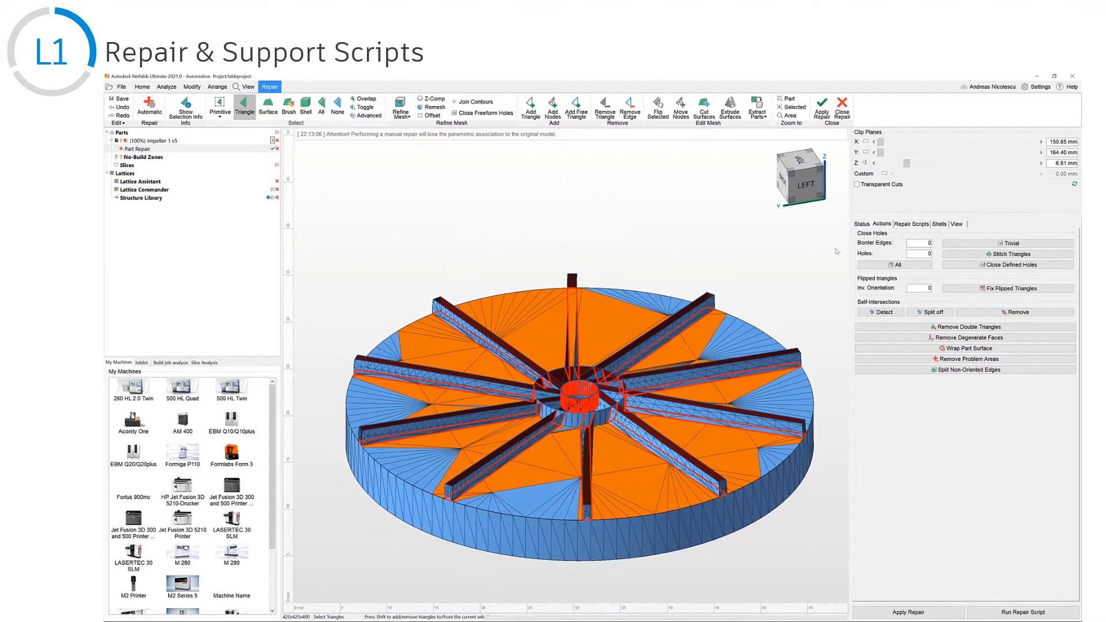
pyautogui.moveTo(906, 163); pyautogui.dragTo(1003, 165)
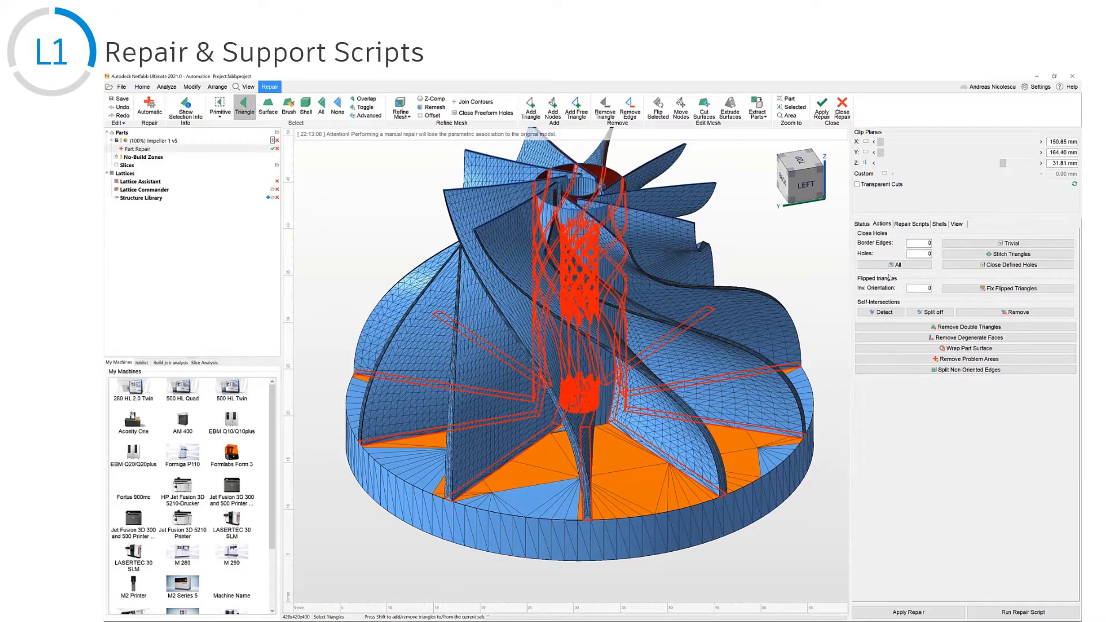
pyautogui.scroll(10, 559, 281)
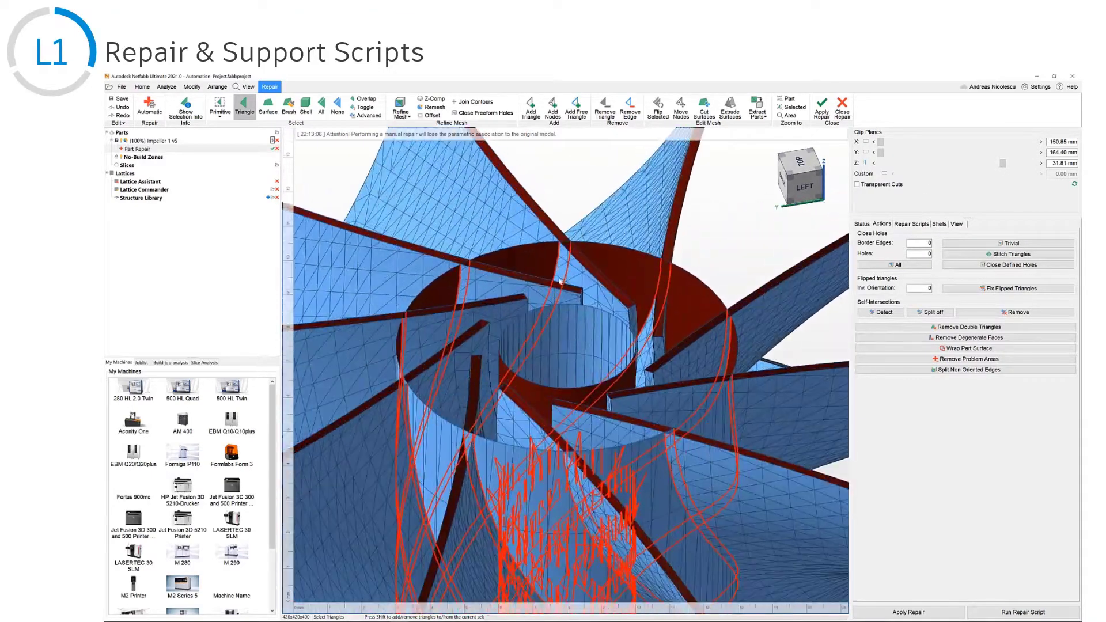
pyautogui.click(948, 313)
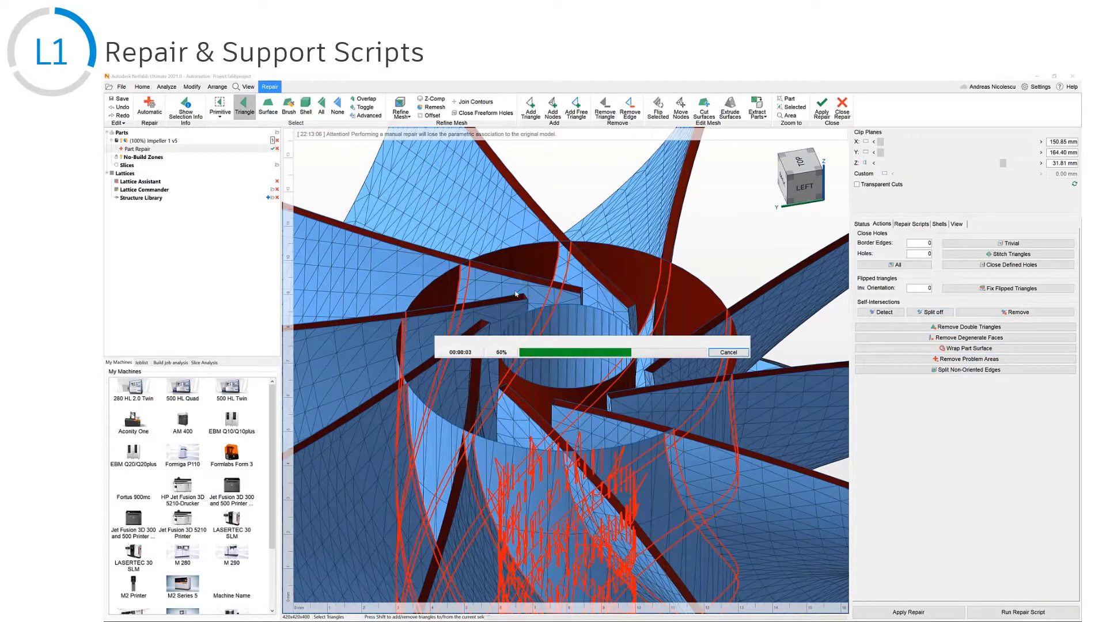
# Examine the impeller's separate shells in the shell list and in the model using shell selection
pyautogui.scroll(-8, 519, 296)
pyautogui.moveTo(518, 297); pyautogui.dragTo(576, 345, button='right')
pyautogui.click(939, 224)
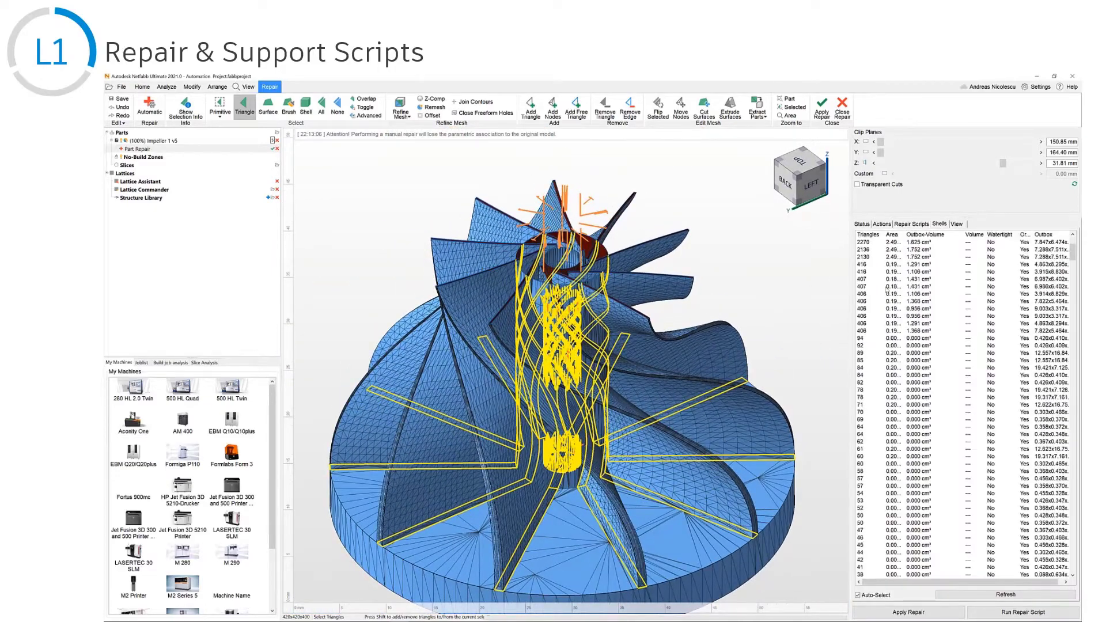
pyautogui.click(305, 107)
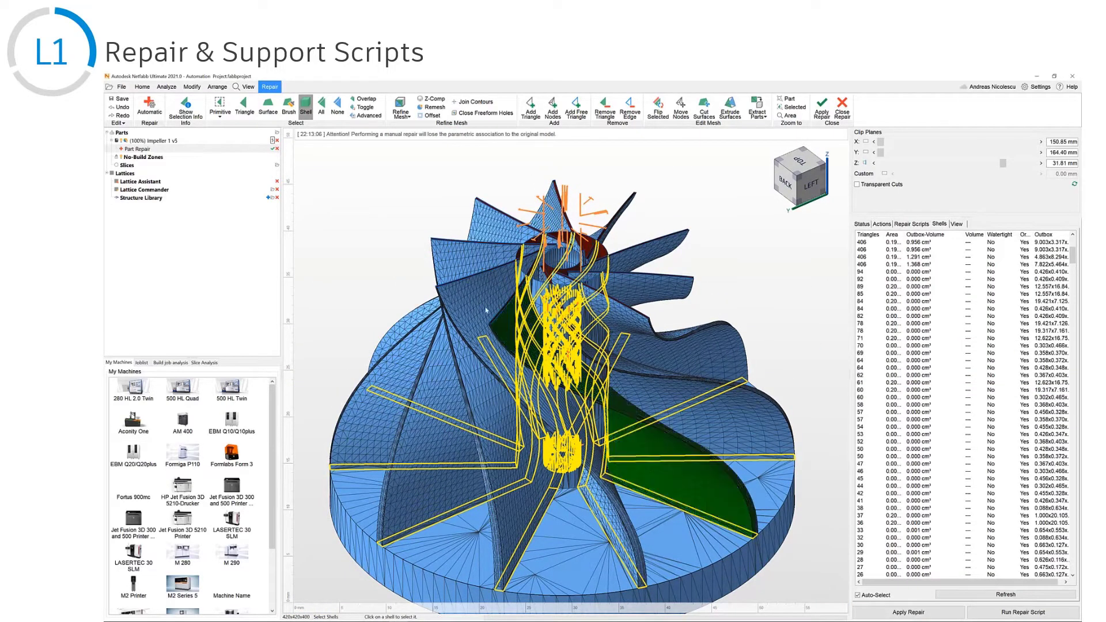
pyautogui.scroll(5, 532, 288)
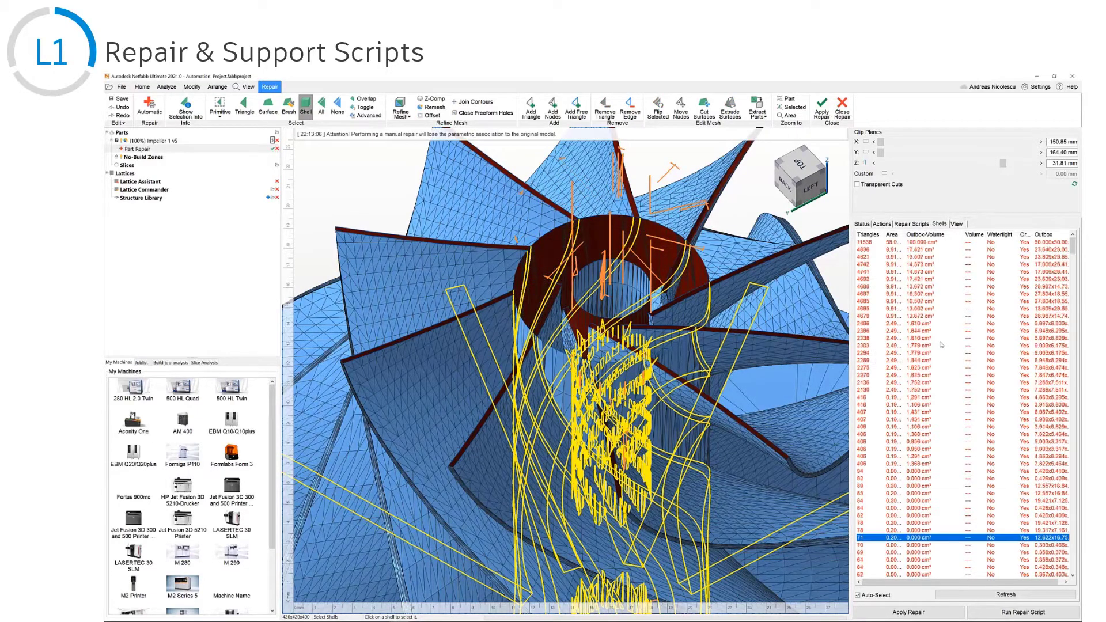
# Wrap the part surface of the impeller and check the joined hub and blades
pyautogui.click(880, 225)
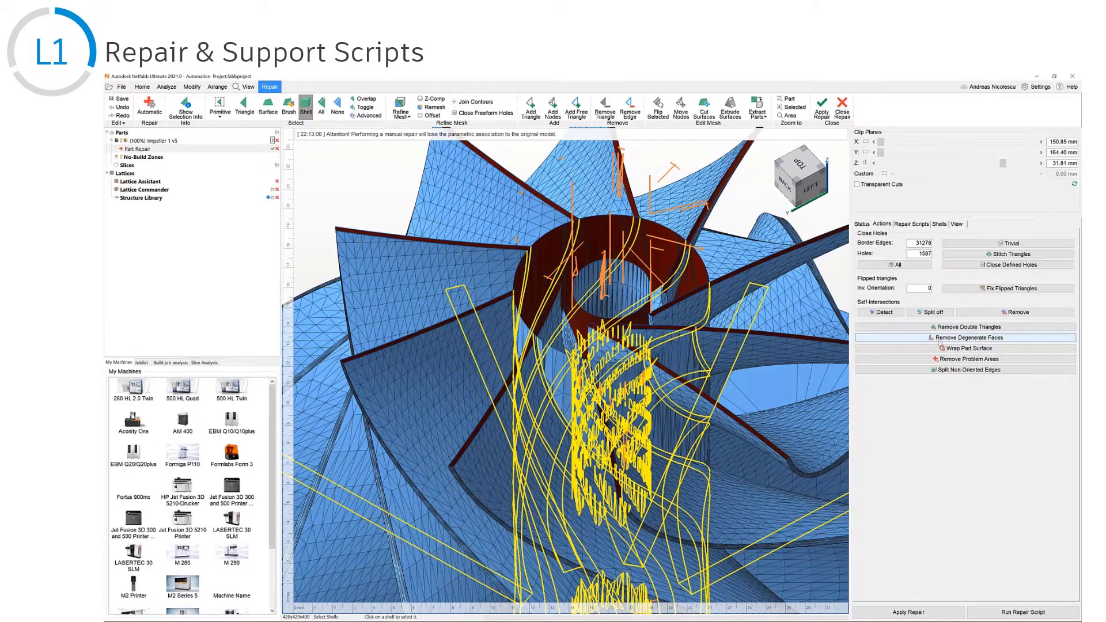
pyautogui.click(969, 348)
pyautogui.click(614, 354)
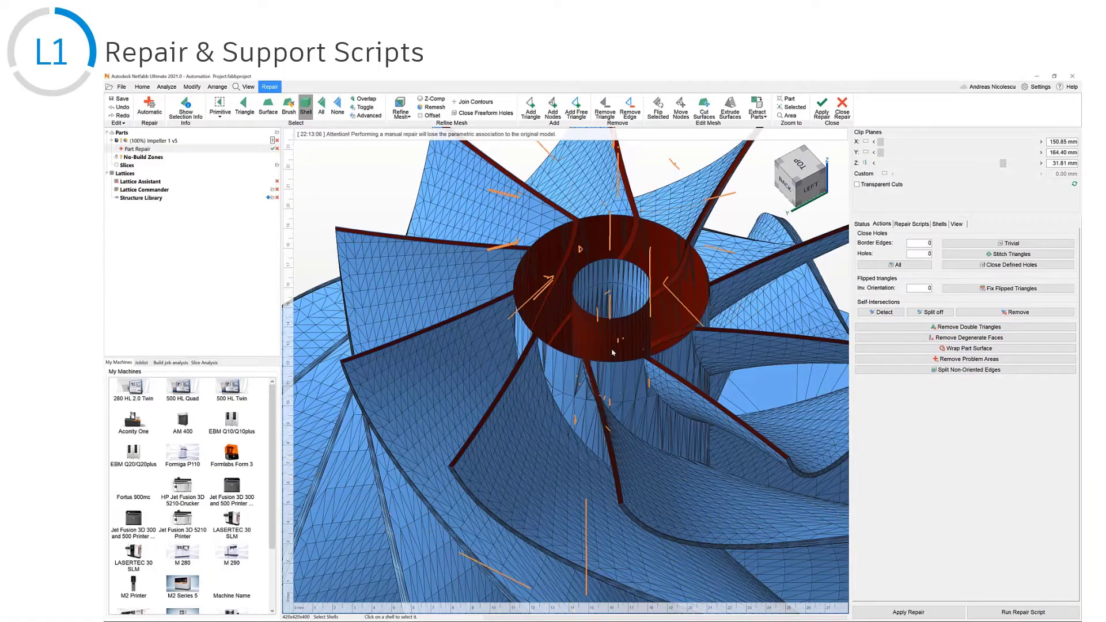
pyautogui.moveTo(683, 311); pyautogui.dragTo(586, 285, button='right')
pyautogui.scroll(6, 586, 285)
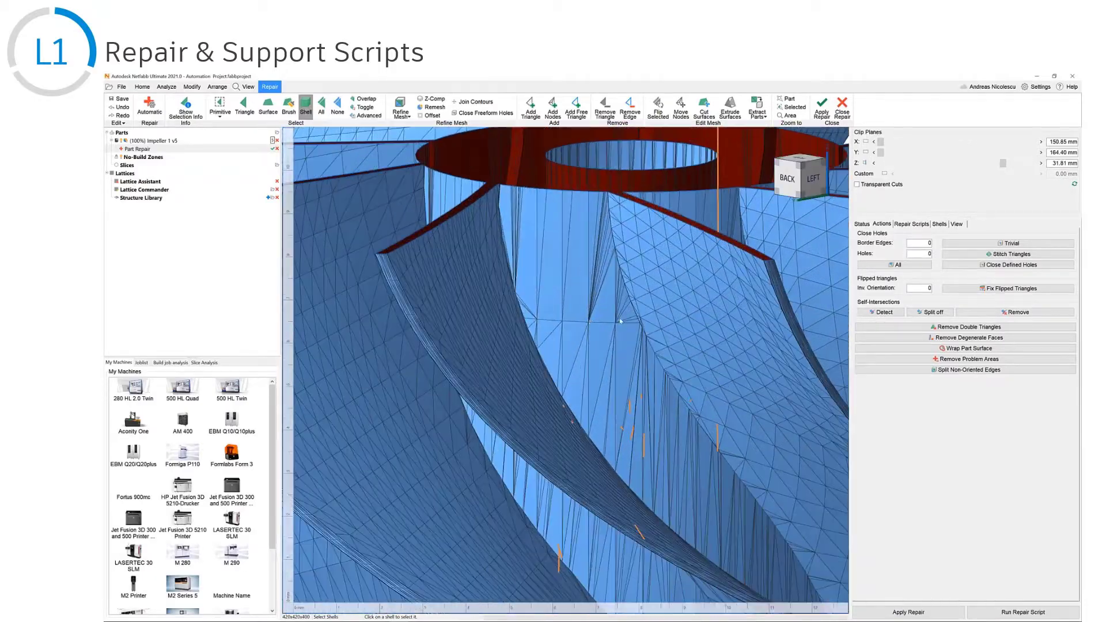
pyautogui.scroll(-5, 586, 284)
pyautogui.scroll(-3, 579, 328)
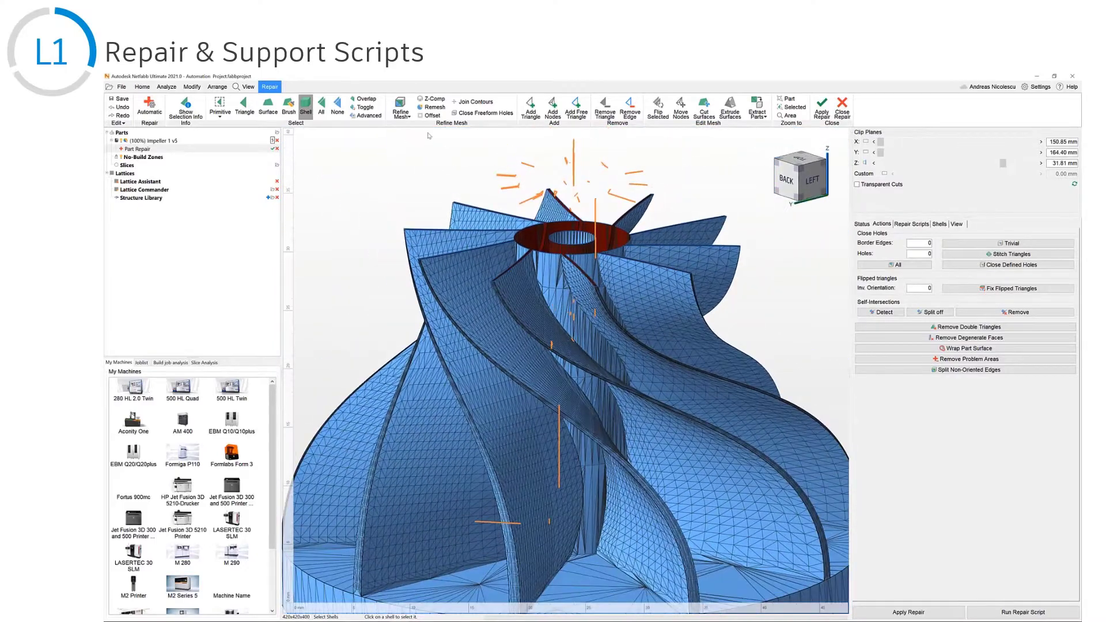
# Remesh the impeller with Adaptive Remeshing, 2.00 mm target and 5.00 mm large edge length, maintaining edges at a 120° angle
pyautogui.click(431, 107)
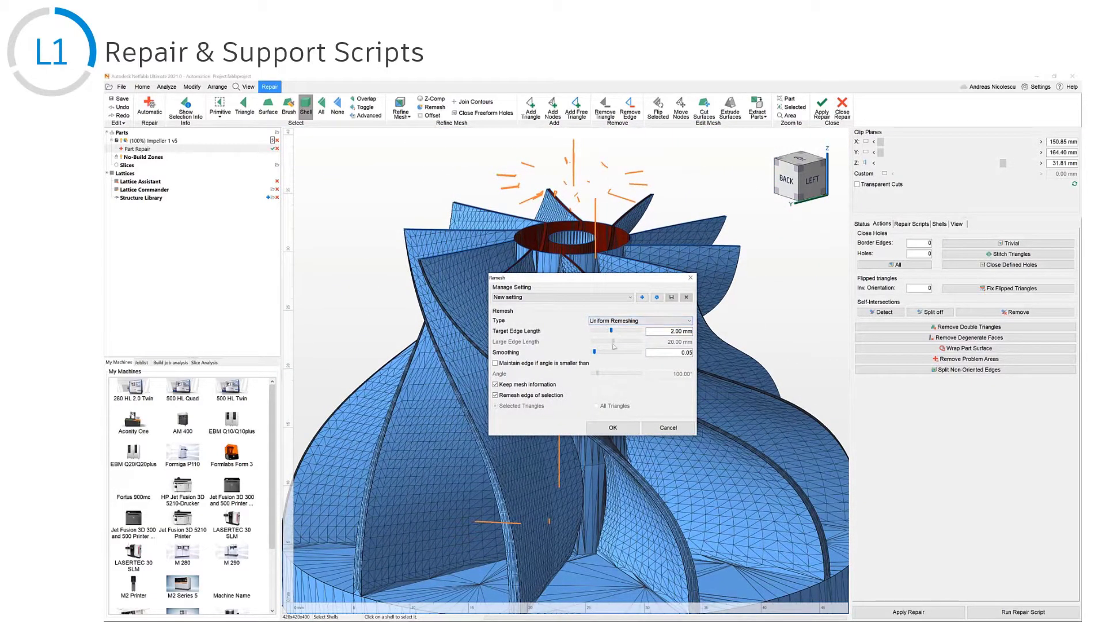
pyautogui.click(639, 320)
pyautogui.click(662, 337)
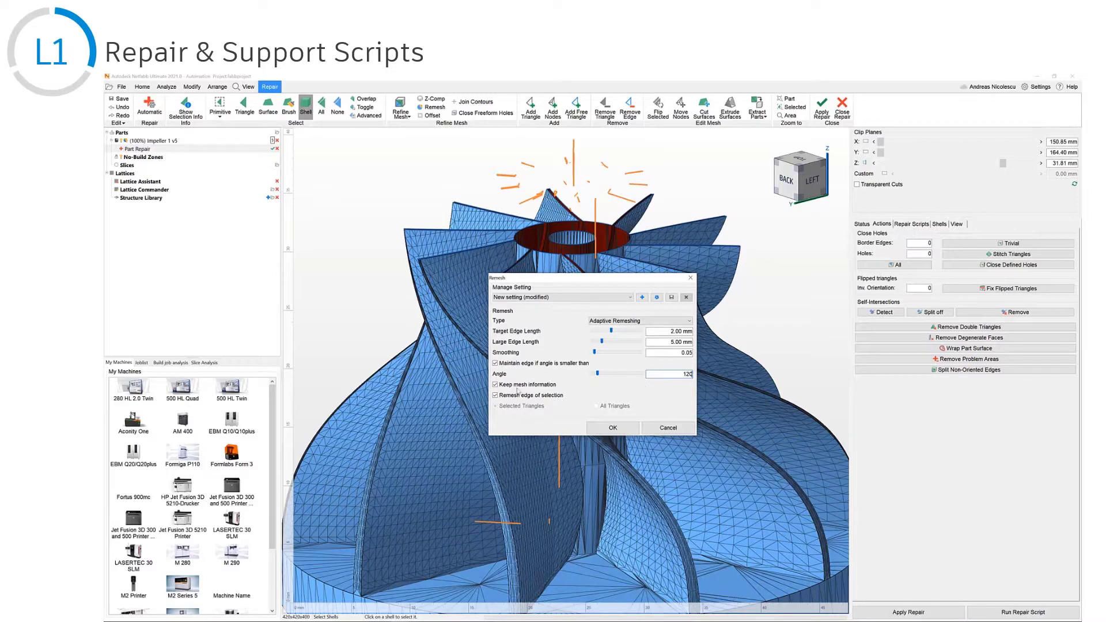
pyautogui.click(611, 428)
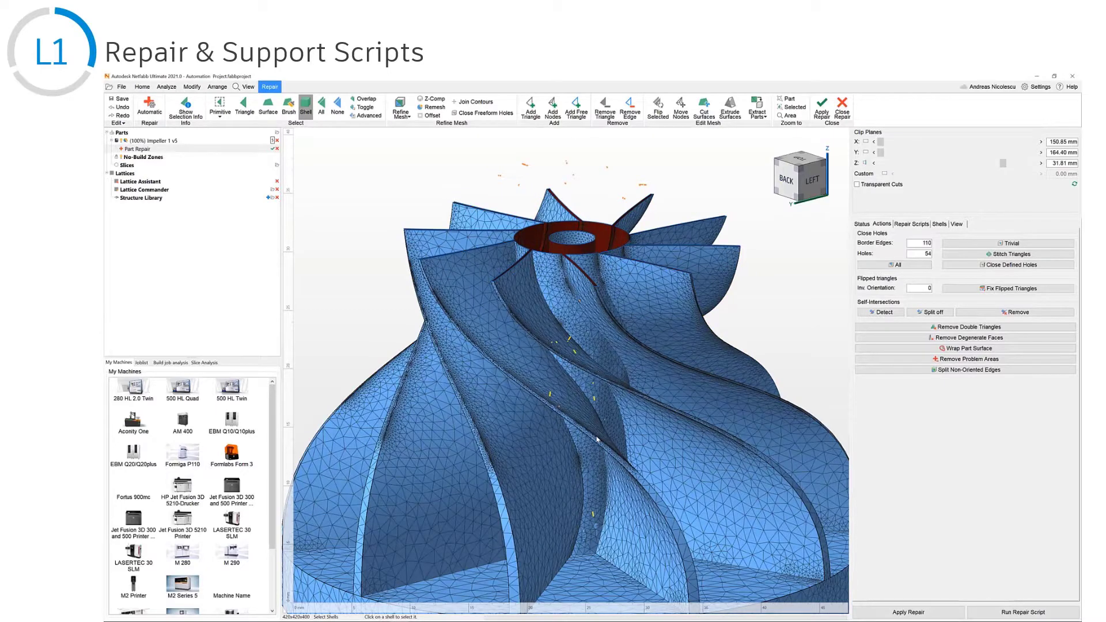
# Check the remeshed blades and hub for open edges and stitch the part's triangles
pyautogui.scroll(6, 588, 370)
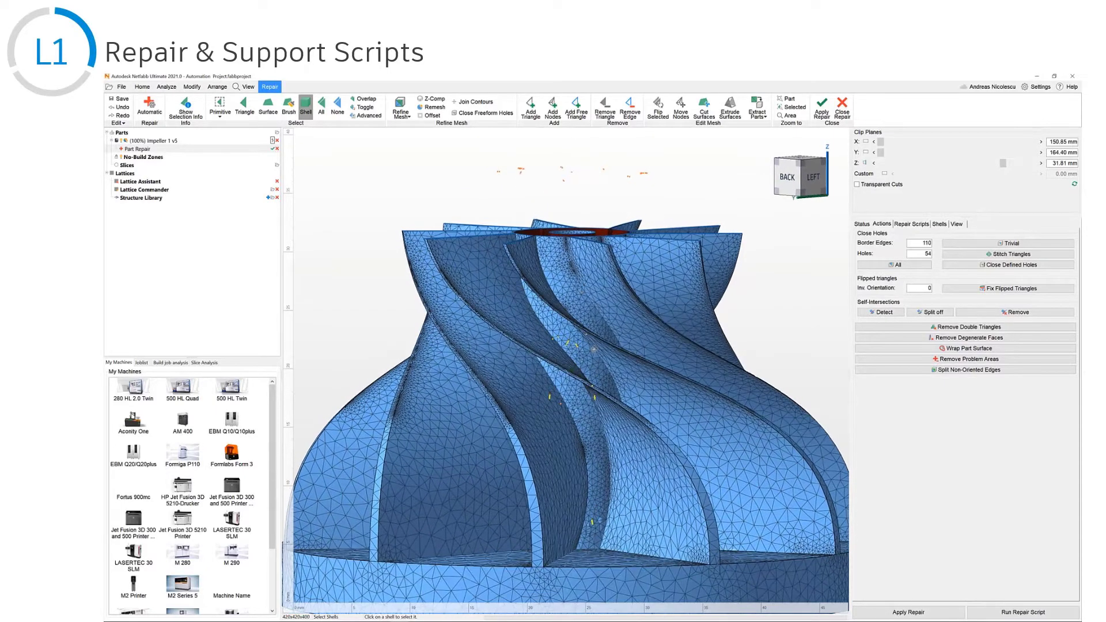
pyautogui.scroll(2, 534, 288)
pyautogui.moveTo(534, 288); pyautogui.dragTo(781, 295, button='right')
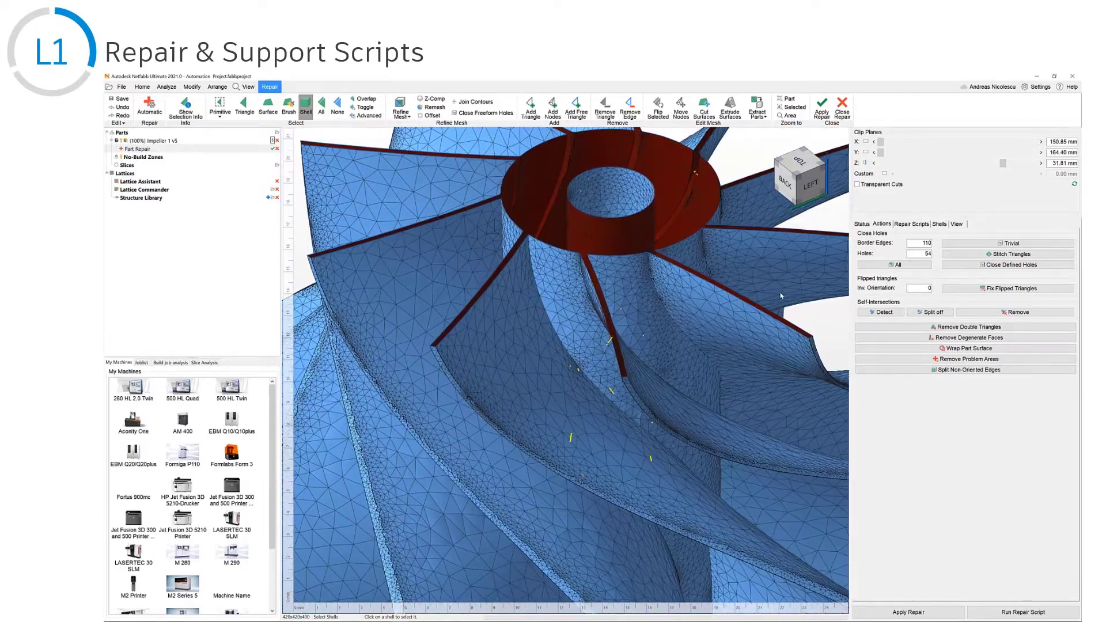
pyautogui.click(1007, 255)
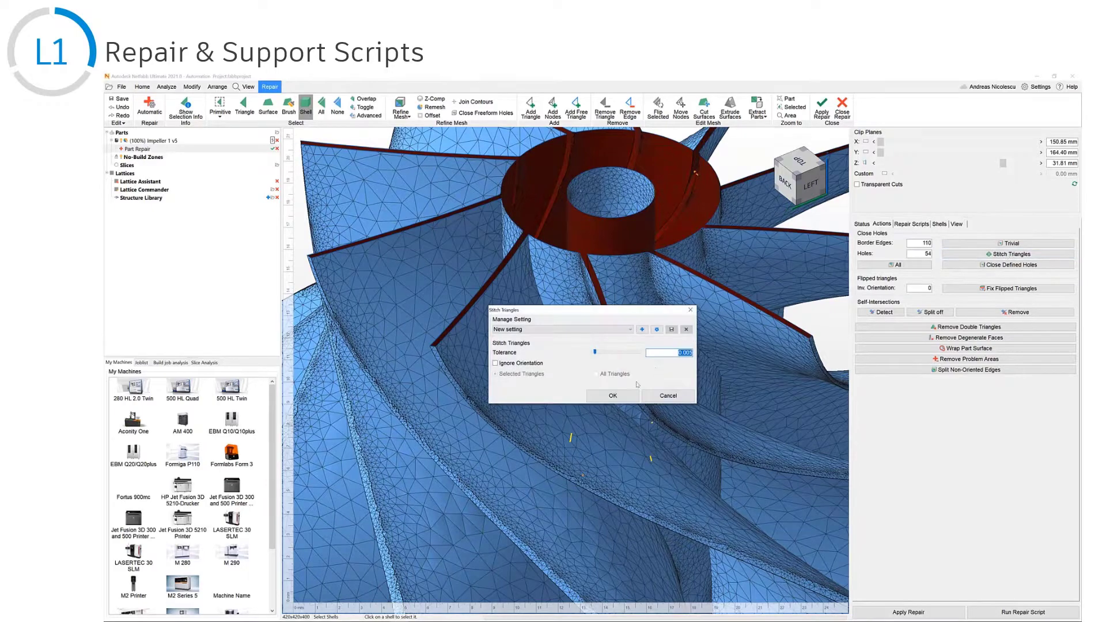
pyautogui.moveTo(617, 399); pyautogui.dragTo(618, 360, button='right')
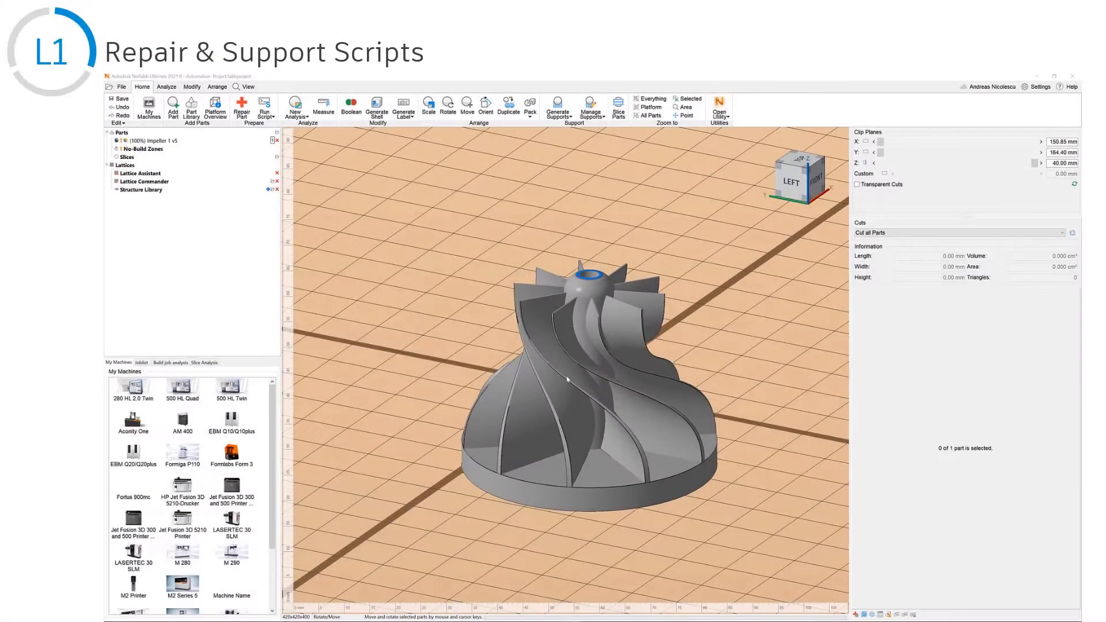
# Section the unrepaired impeller at Z 11.31 mm to examine the blade and hub interior, and restore the unclipped view
pyautogui.moveTo(567, 379)
pyautogui.mouseDown(button='right')
pyautogui.moveTo(581, 382)
pyautogui.moveTo(536, 398)
pyautogui.moveTo(579, 390)
pyautogui.mouseUp(button='right')
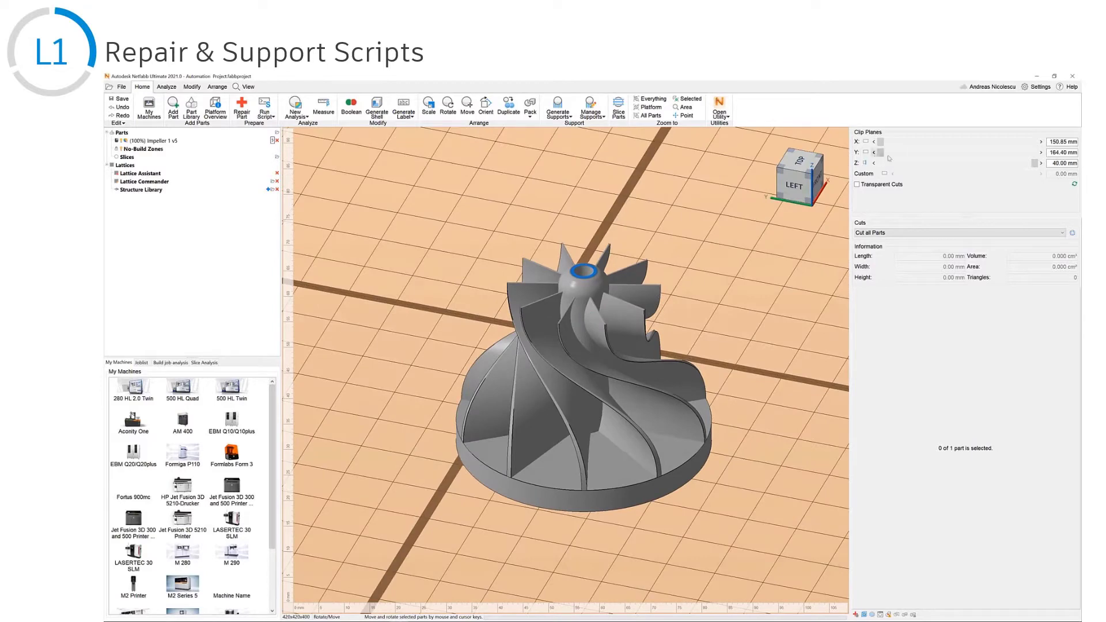
pyautogui.moveTo(1036, 170); pyautogui.dragTo(925, 178)
pyautogui.scroll(6, 588, 406)
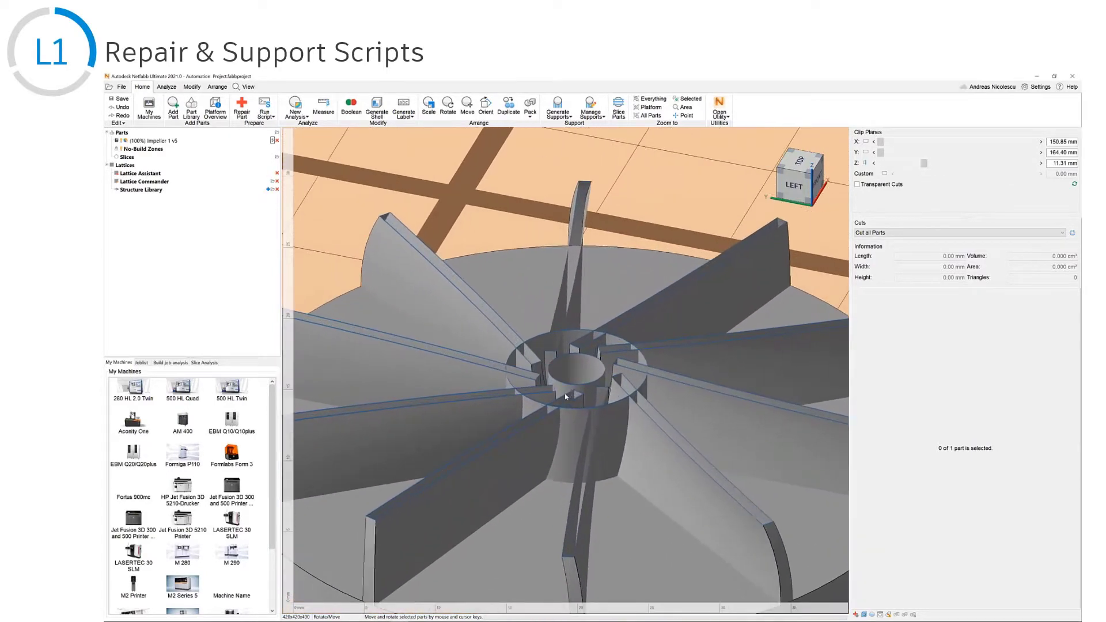
pyautogui.moveTo(565, 400); pyautogui.dragTo(540, 401, button='right')
pyautogui.scroll(-3, 549, 388)
pyautogui.scroll(-4, 549, 388)
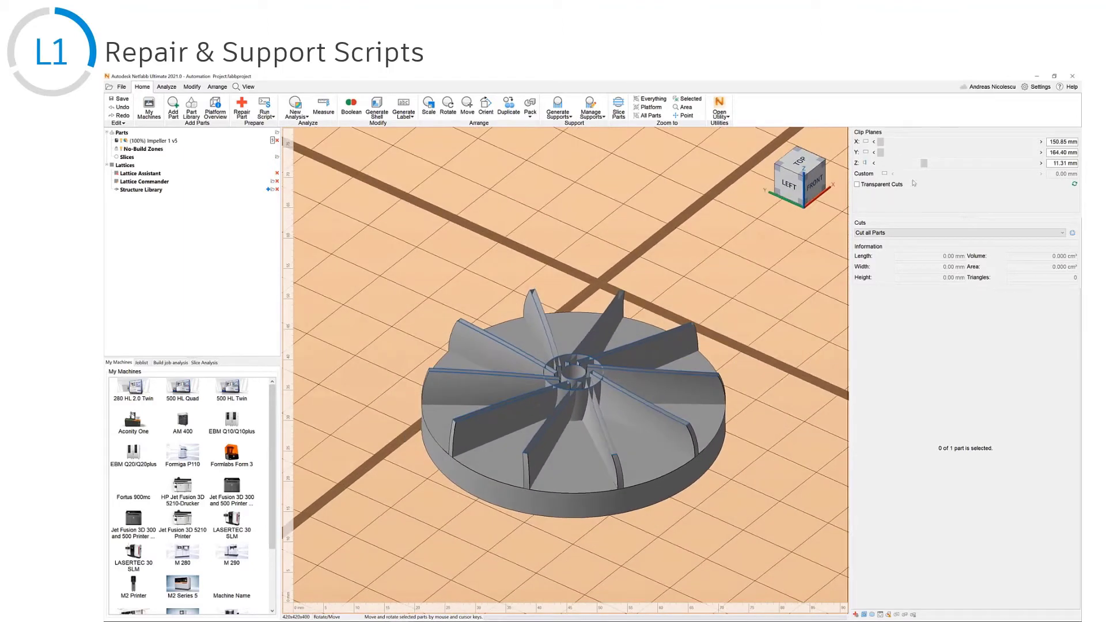
pyautogui.click(866, 163)
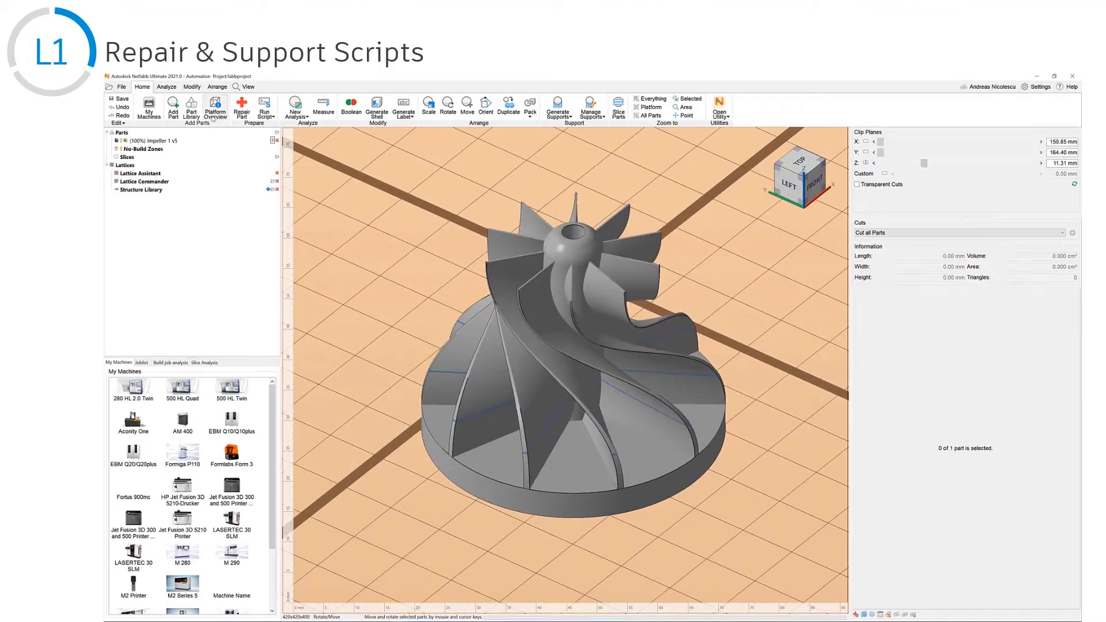
# Start a part repair on the impeller and expand the stitching and degenerated-face parameters of the Extended Repair script
pyautogui.click(242, 108)
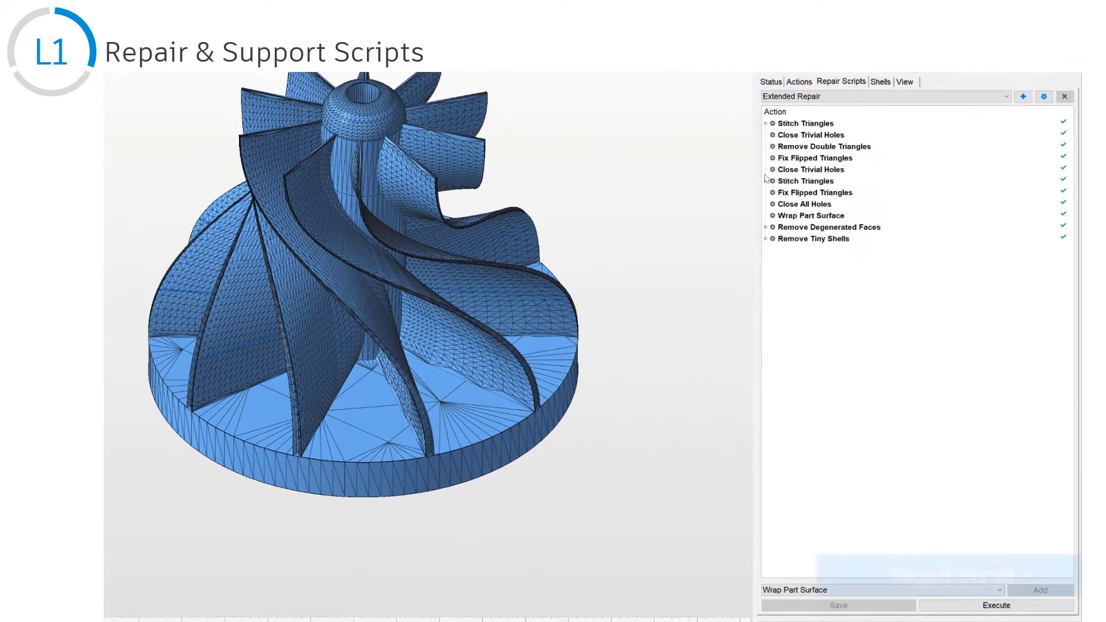
pyautogui.click(766, 181)
pyautogui.click(766, 250)
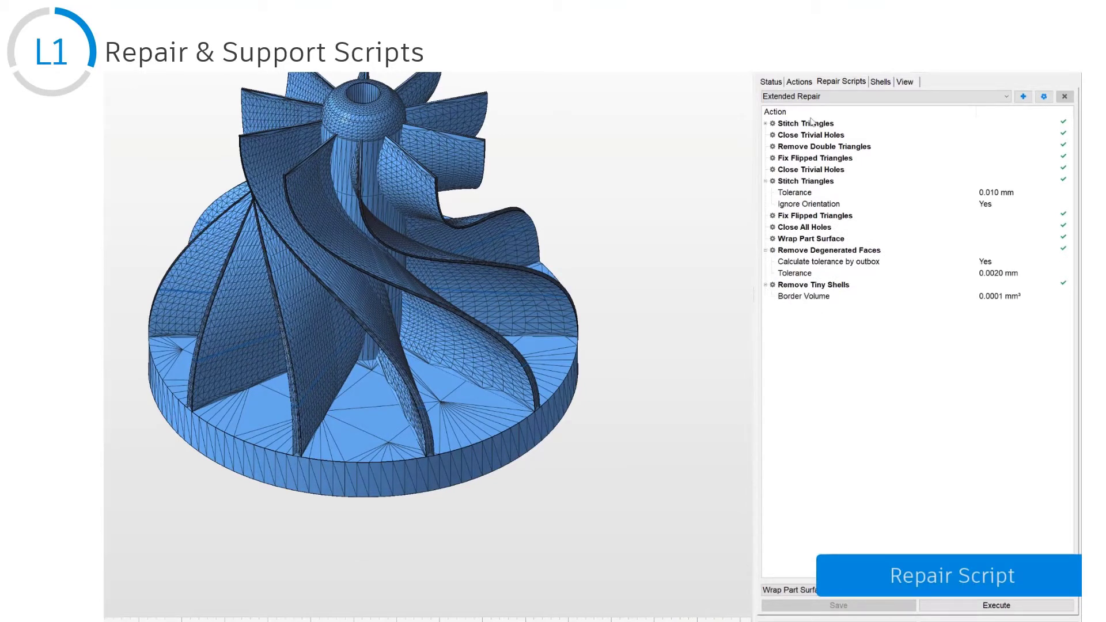
# Load the Demo Script repair script and browse the actions available for adding to it
pyautogui.click(822, 97)
pyautogui.click(816, 132)
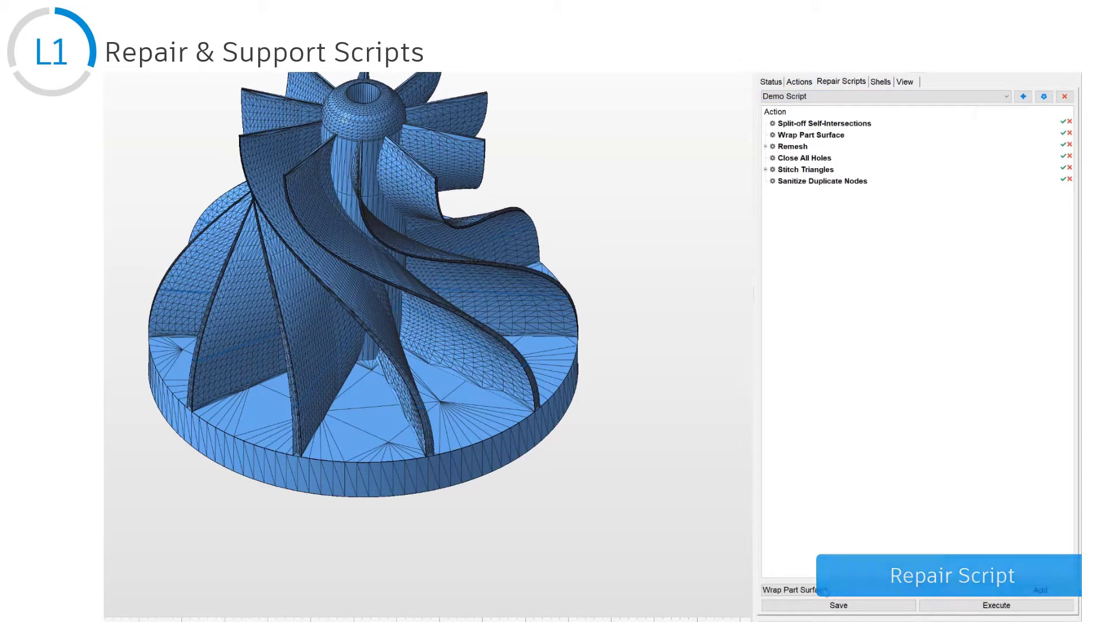
pyautogui.click(864, 590)
pyautogui.scroll(-5, 877, 531)
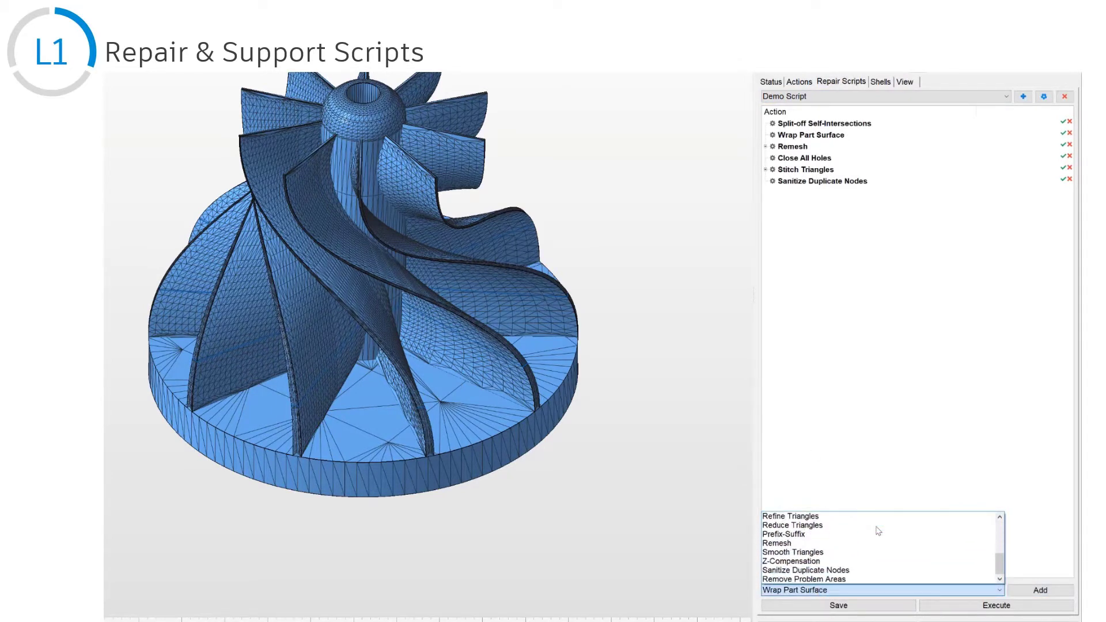
pyautogui.scroll(6, 877, 530)
pyautogui.click(869, 411)
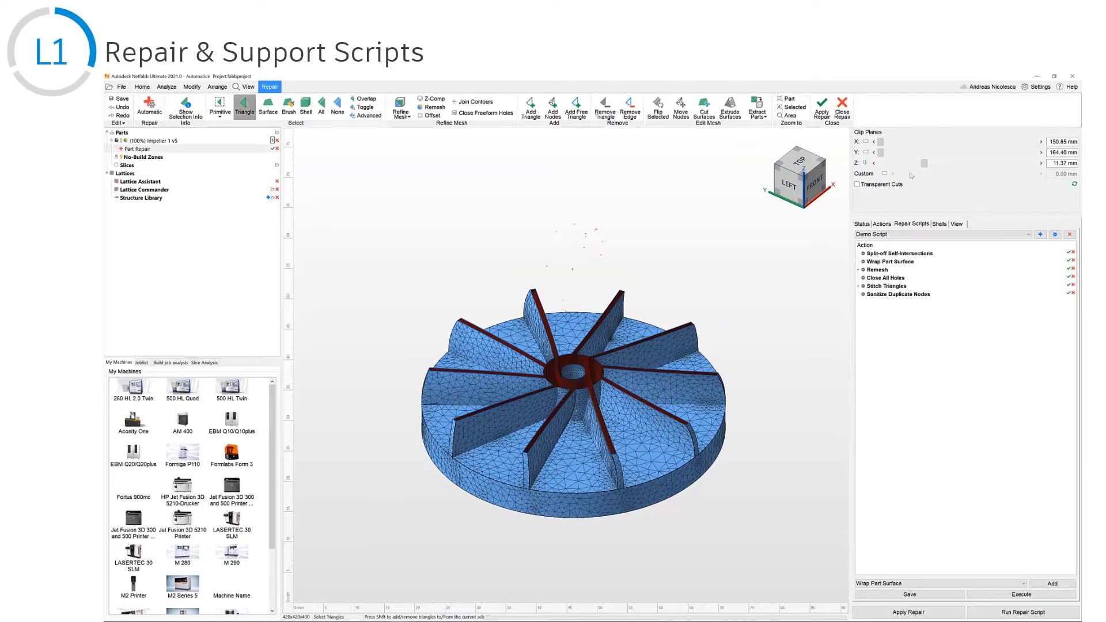
# Adjust the Z clip plane slightly and examine the sectioned hub and blades of the repaired impeller
pyautogui.moveTo(928, 165)
pyautogui.mouseDown()
pyautogui.moveTo(948, 165)
pyautogui.moveTo(930, 165)
pyautogui.mouseUp()
pyautogui.moveTo(609, 397); pyautogui.dragTo(655, 363, button='right')
pyautogui.scroll(6, 578, 435)
pyautogui.moveTo(654, 363); pyautogui.dragTo(681, 346, button='right')
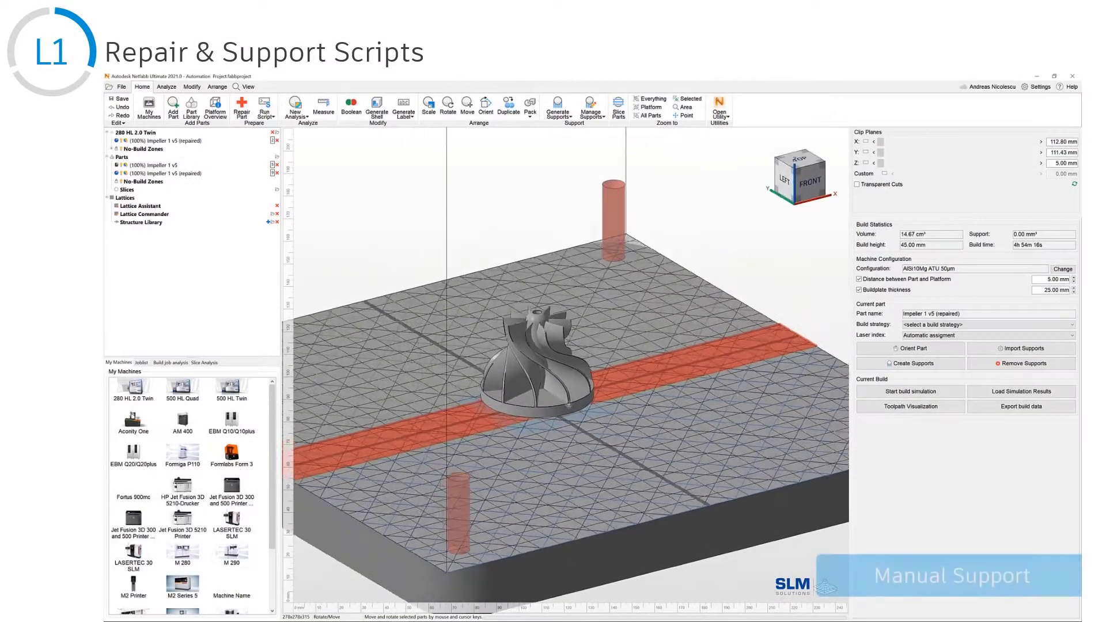
# Select the repaired impeller on the 280 HL 2.0 Twin platform and start generating supports for it
pyautogui.moveTo(569, 407); pyautogui.dragTo(534, 415, button='right')
pyautogui.click(530, 344)
pyautogui.moveTo(528, 341); pyautogui.dragTo(579, 370, button='right')
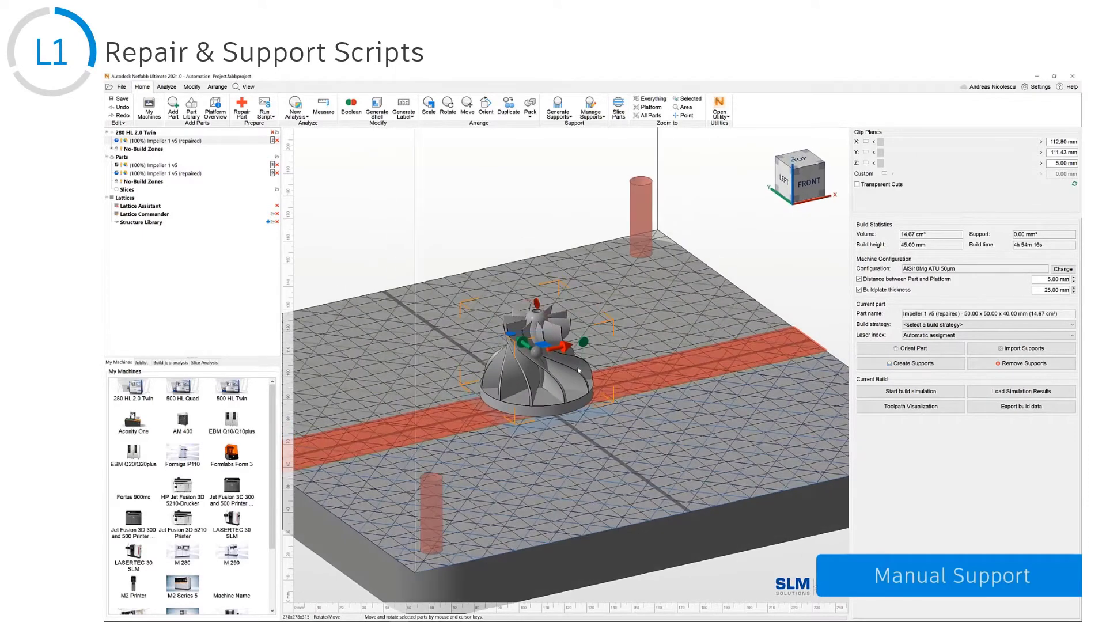
pyautogui.click(558, 106)
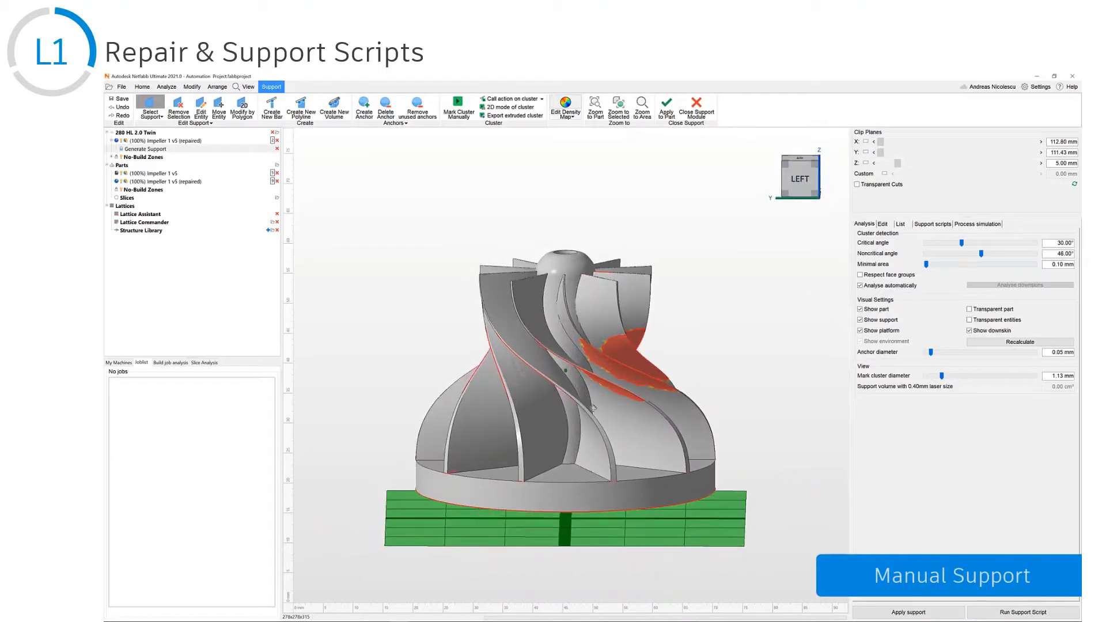
# Set the critical angle to 40° and create support on the downskin cluster of the impeller's bottom face
pyautogui.moveTo(596, 405); pyautogui.dragTo(627, 374, button='right')
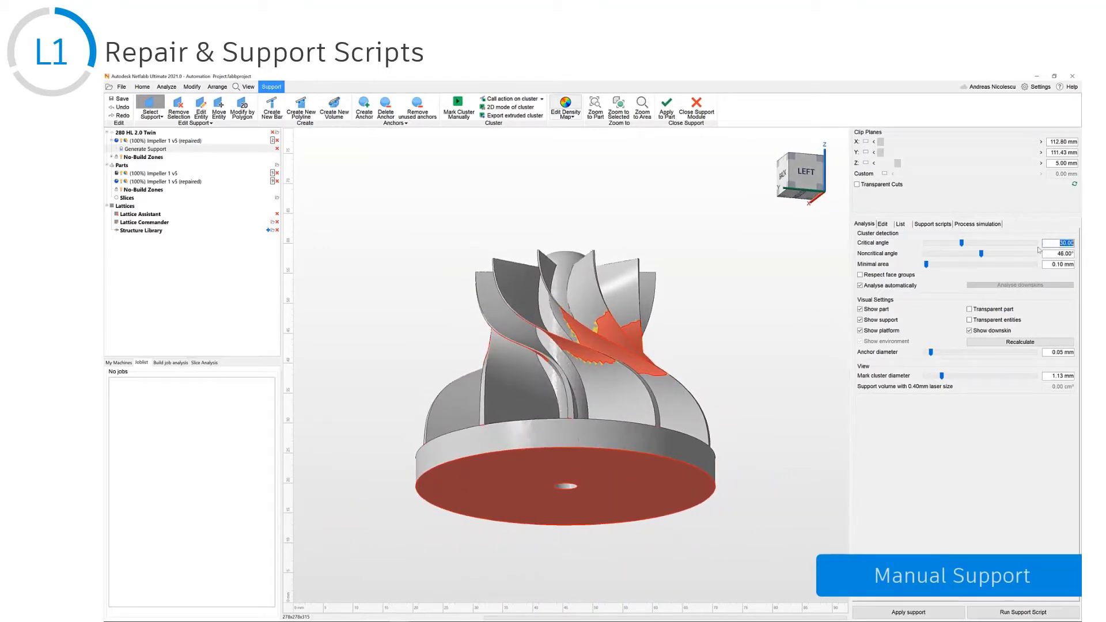
pyautogui.press('Return')
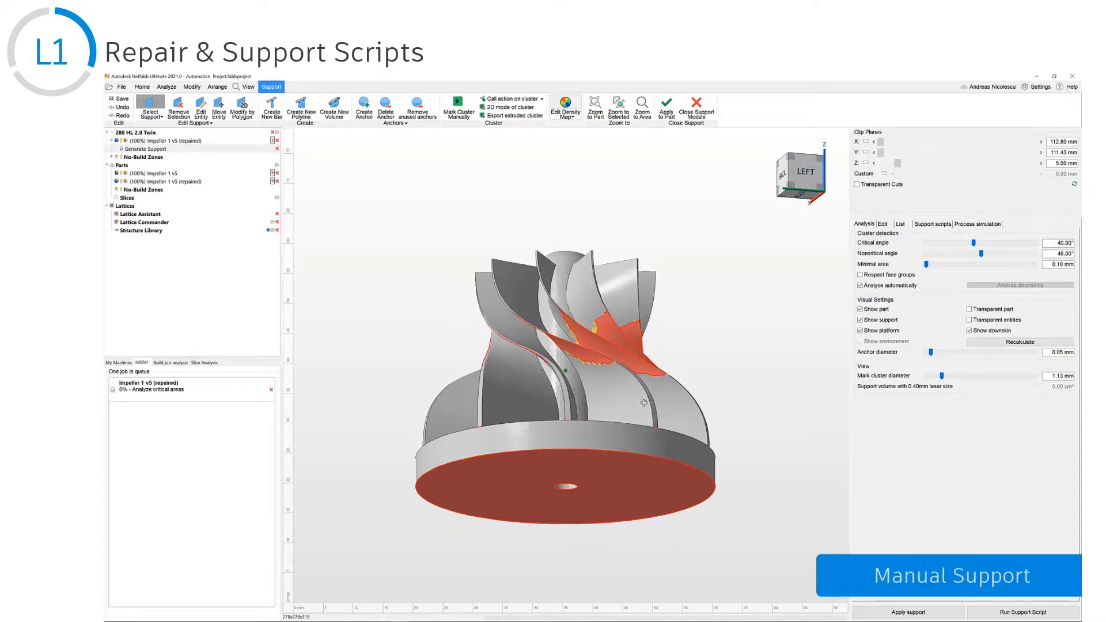
pyautogui.moveTo(668, 403); pyautogui.dragTo(639, 403, button='right')
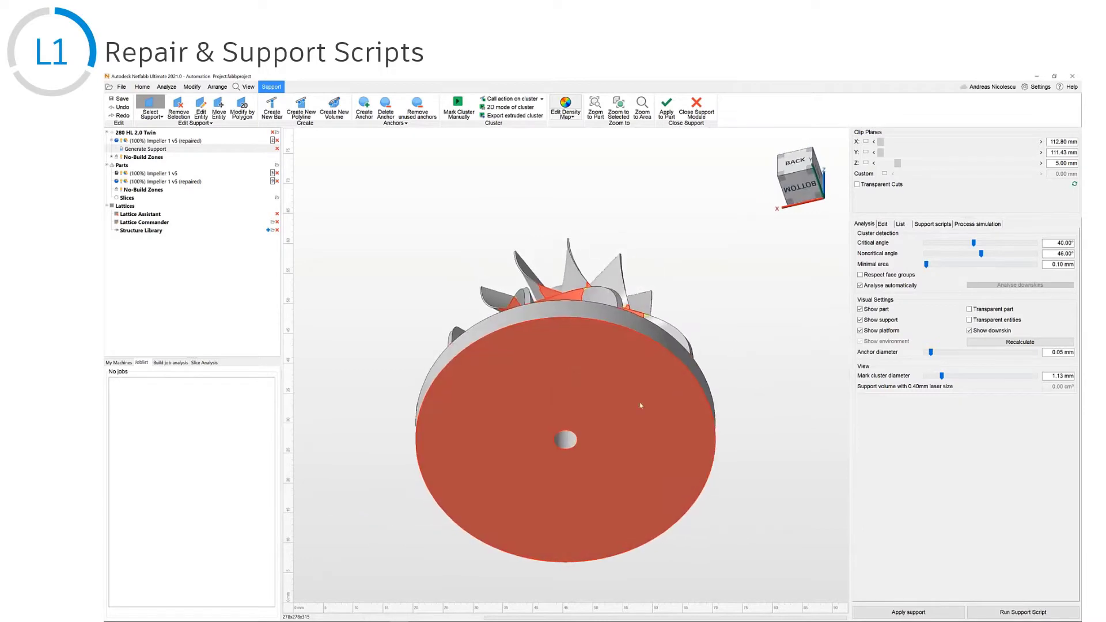
pyautogui.rightClick(639, 403)
pyautogui.click(657, 424)
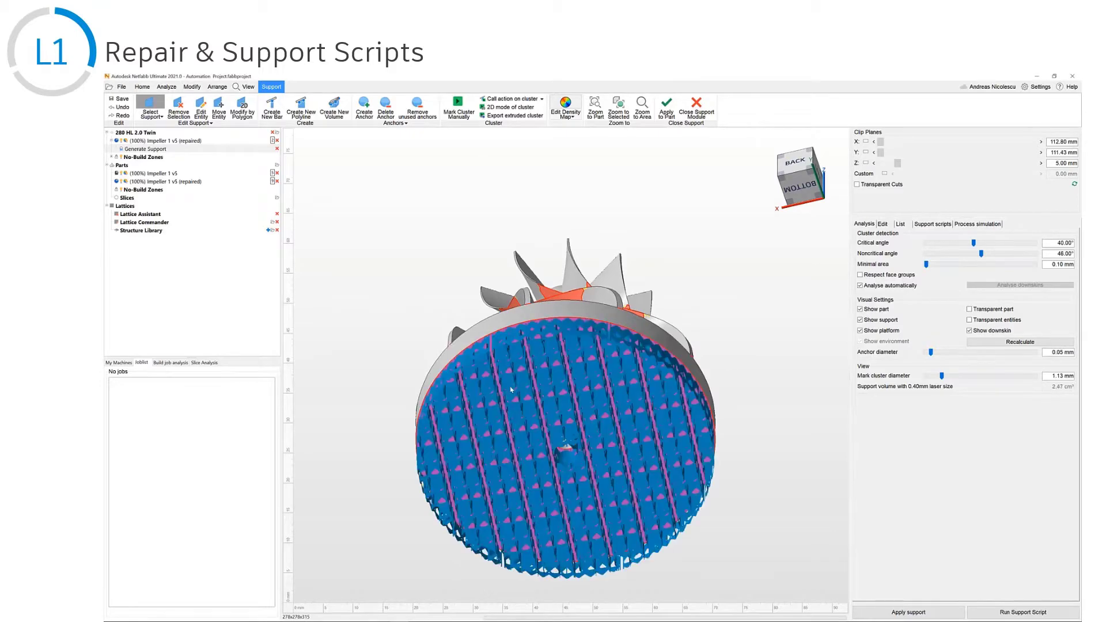
# Inspect the supports under the blades and highlight individual bar-support clusters from the cluster list
pyautogui.moveTo(511, 390); pyautogui.dragTo(635, 383, button='right')
pyautogui.click(643, 349)
pyautogui.click(899, 224)
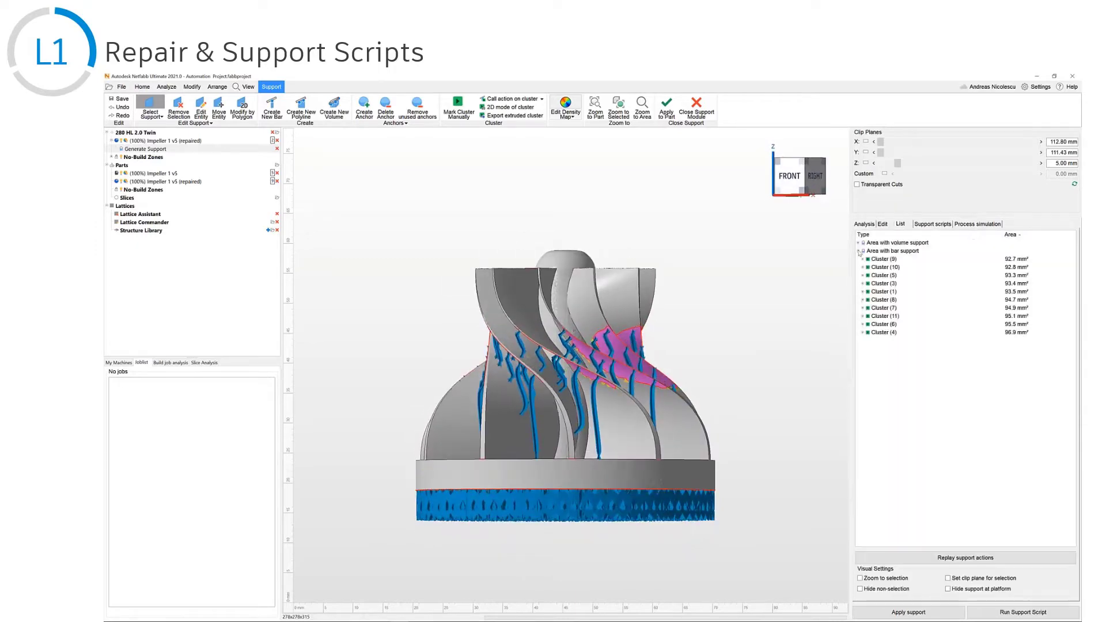
pyautogui.click(887, 284)
pyautogui.click(892, 268)
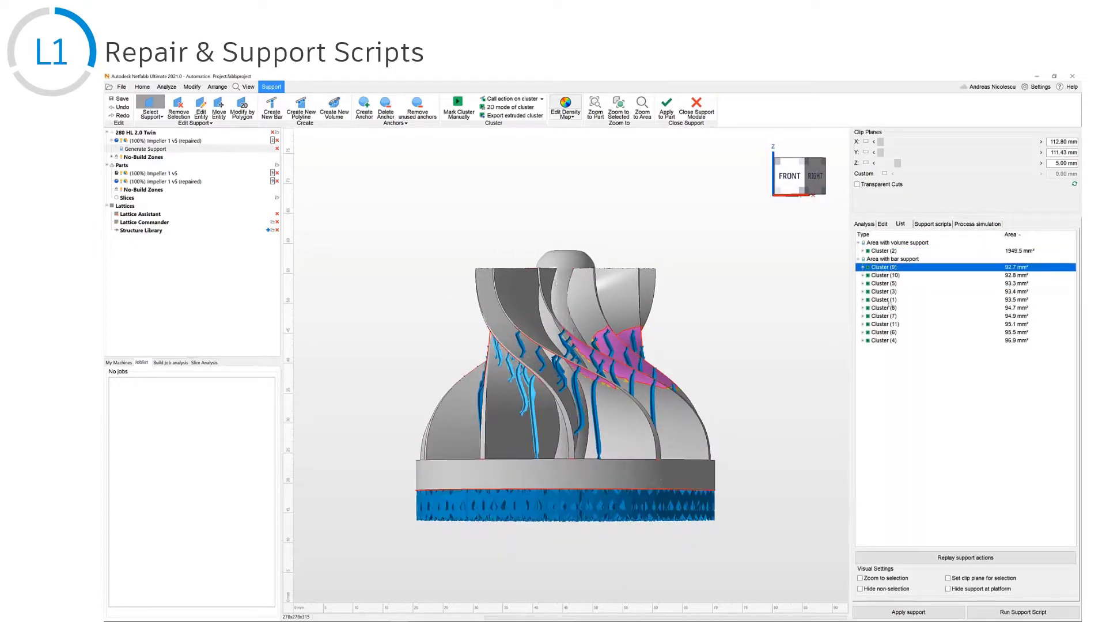
pyautogui.keyDown('shift'); pyautogui.click(887, 300); pyautogui.keyUp('shift')
# Select all clusters under Area with bar support in the list and open their entity bar properties
pyautogui.moveTo(708, 347); pyautogui.dragTo(849, 348, button='right')
pyautogui.click(886, 341)
pyautogui.keyDown('shift'); pyautogui.click(889, 267); pyautogui.keyUp('shift')
pyautogui.rightClick(889, 268)
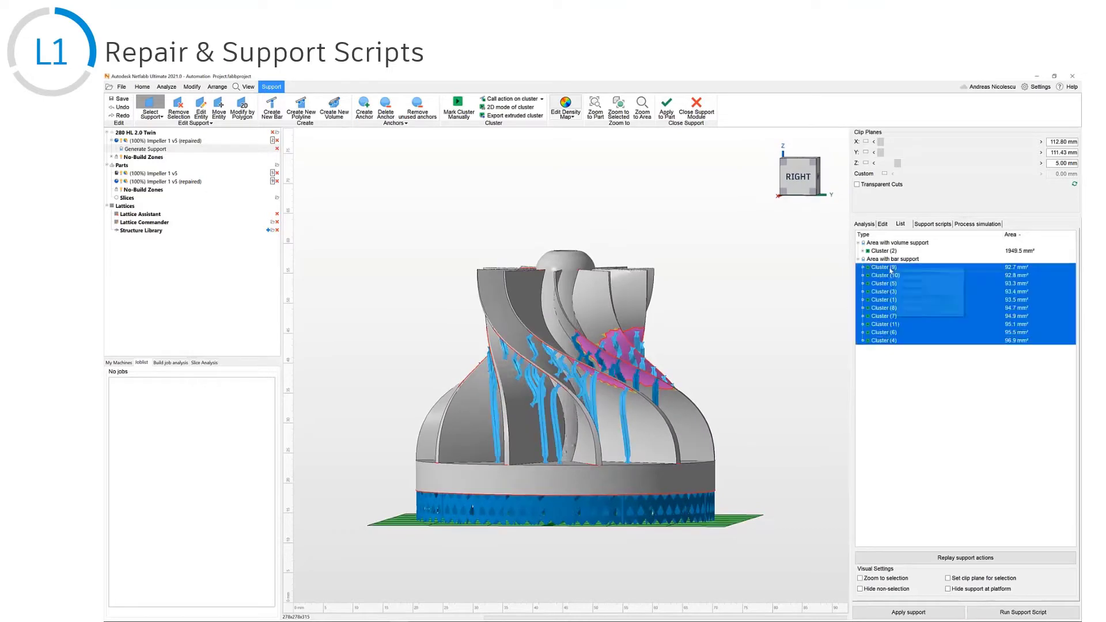
pyautogui.click(908, 281)
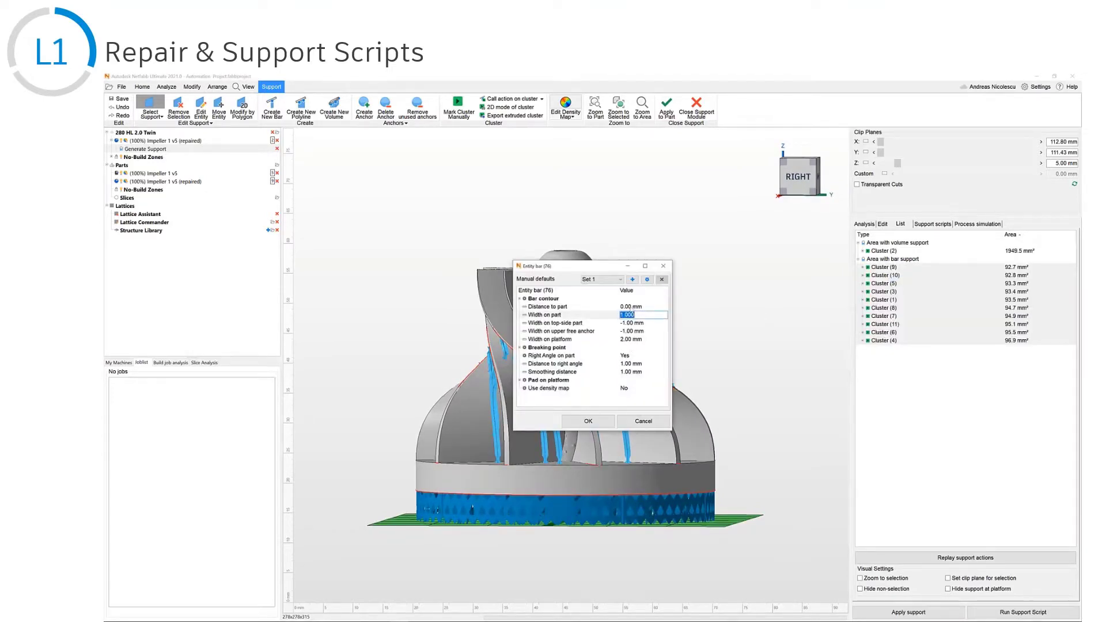
# Review the bar contour, breaking point and pad on platform parameters of the selected bars and accept them
pyautogui.click(631, 307)
pyautogui.click(521, 348)
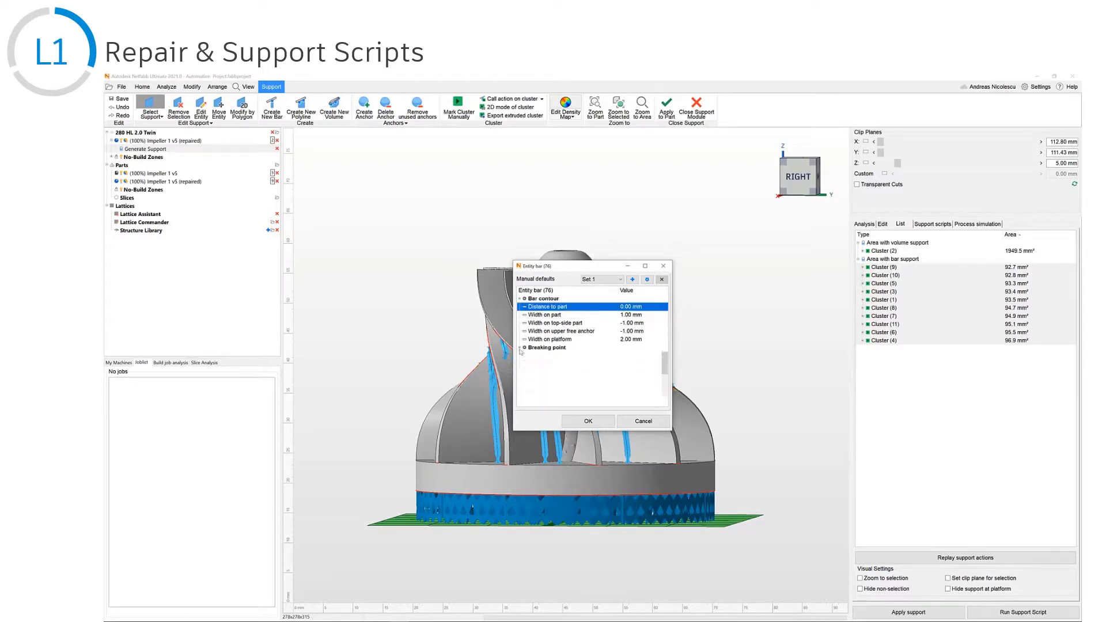
pyautogui.scroll(-2, 550, 370)
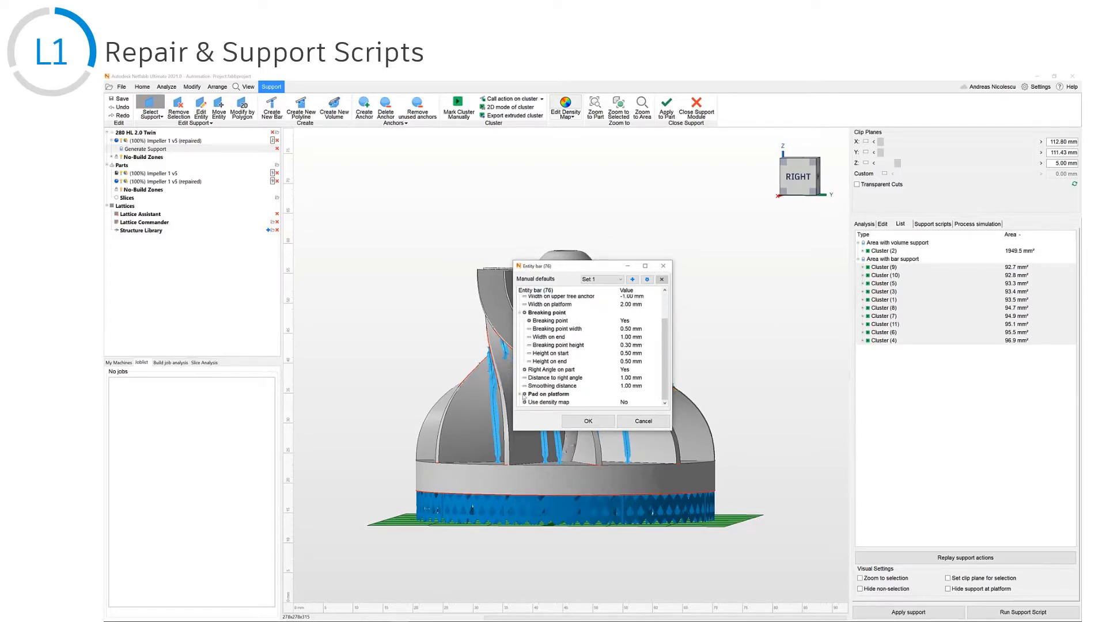
pyautogui.scroll(-1, 546, 379)
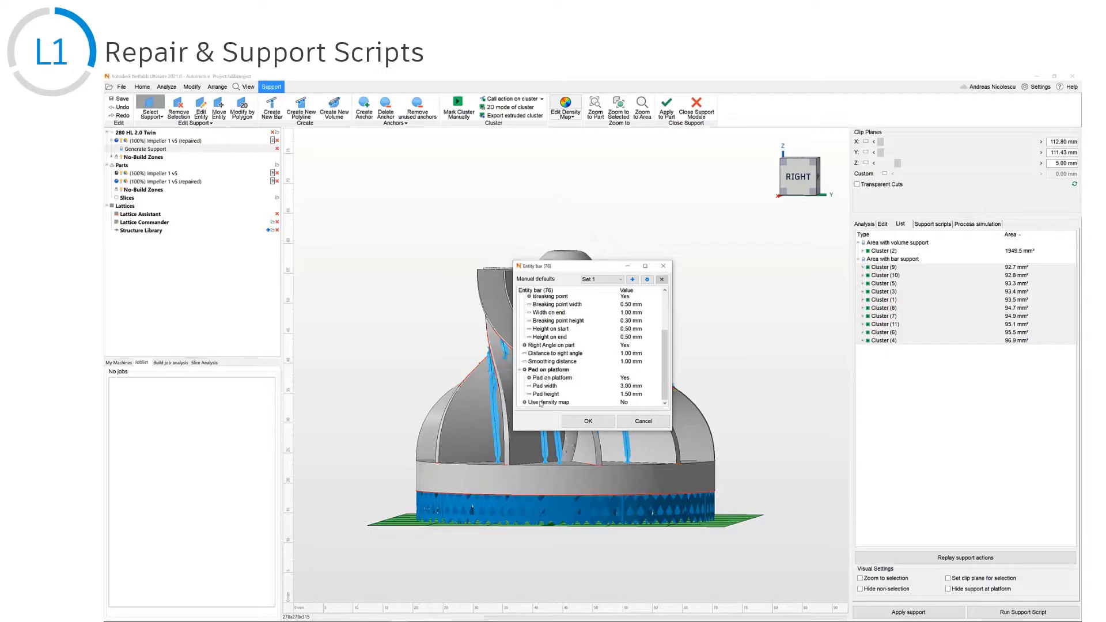
pyautogui.click(550, 387)
pyautogui.scroll(3, 548, 392)
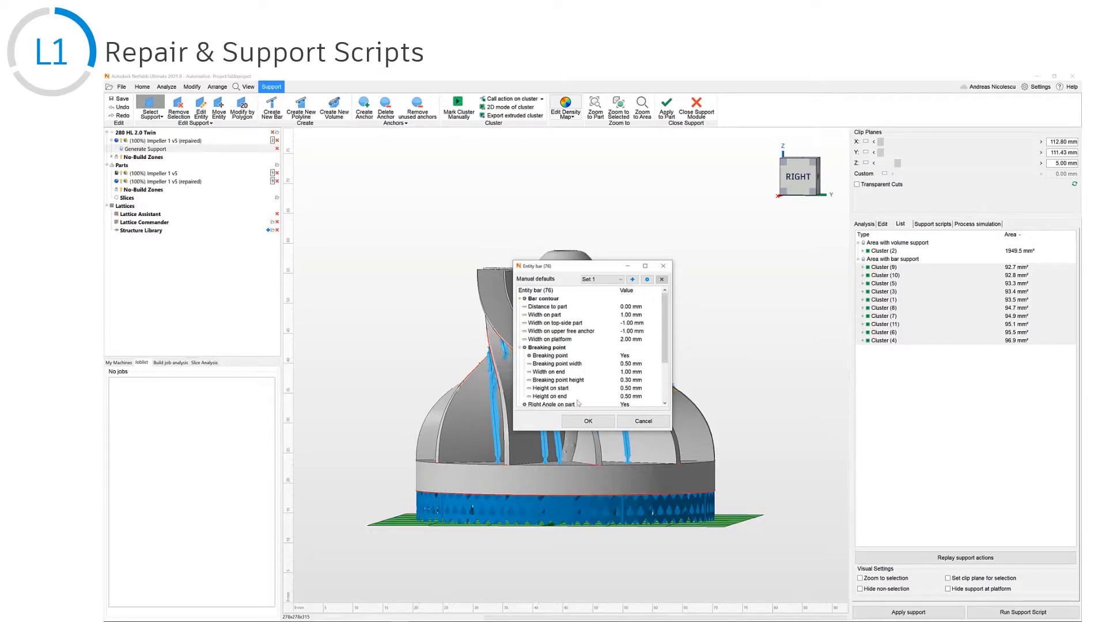
pyautogui.click(588, 422)
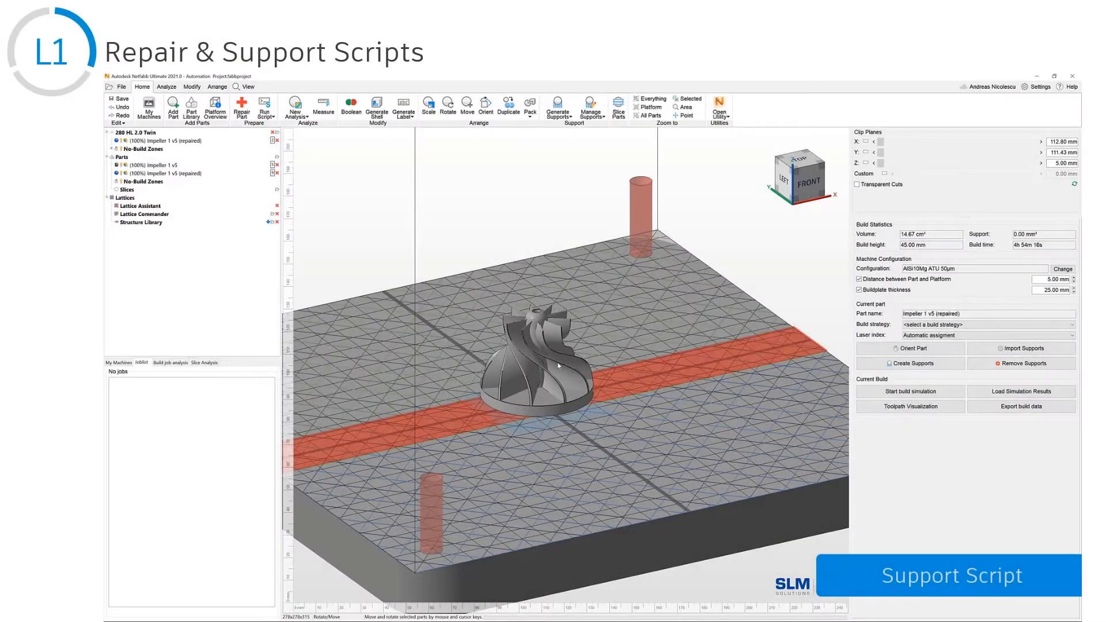
# Start support generation for the repaired impeller on the build platform and raise the critical angle to 42.3°
pyautogui.click(558, 365)
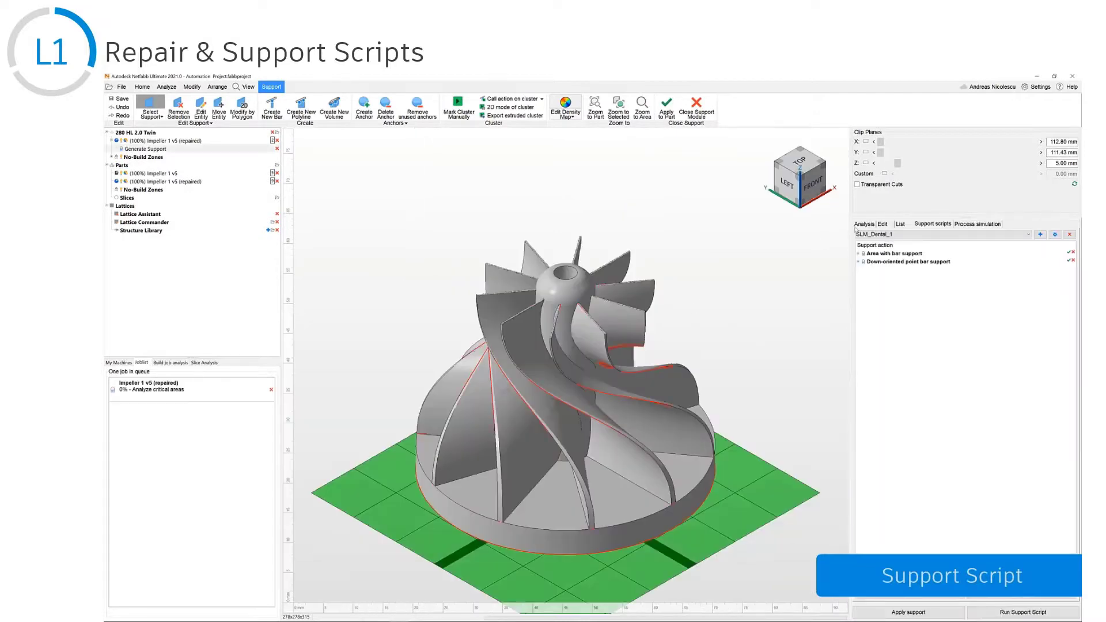
pyautogui.click(856, 226)
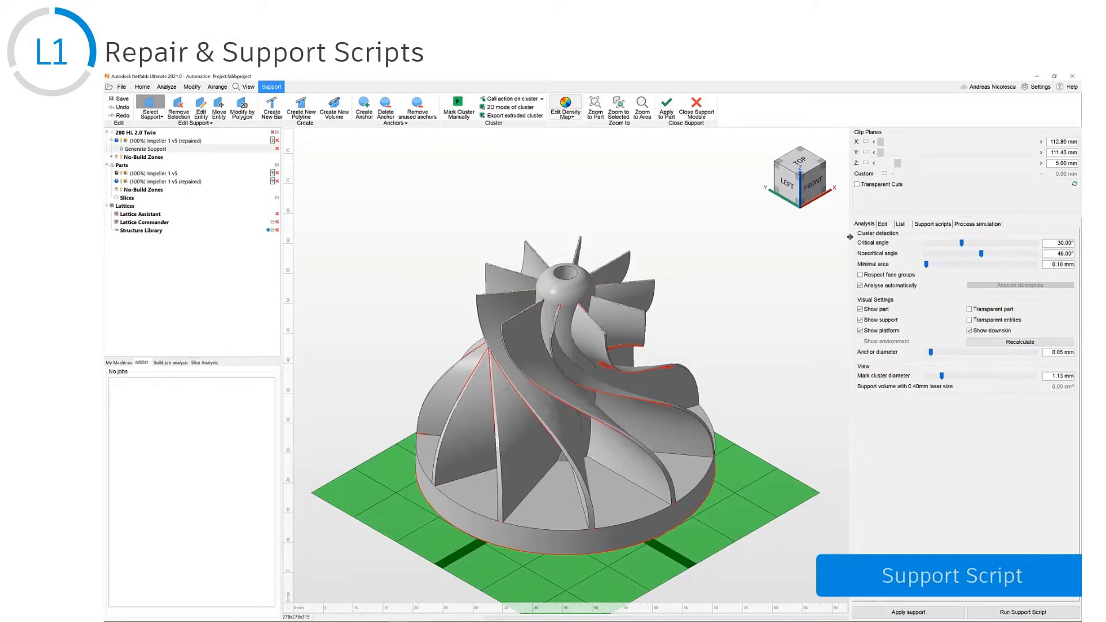
pyautogui.moveTo(964, 242); pyautogui.dragTo(973, 244)
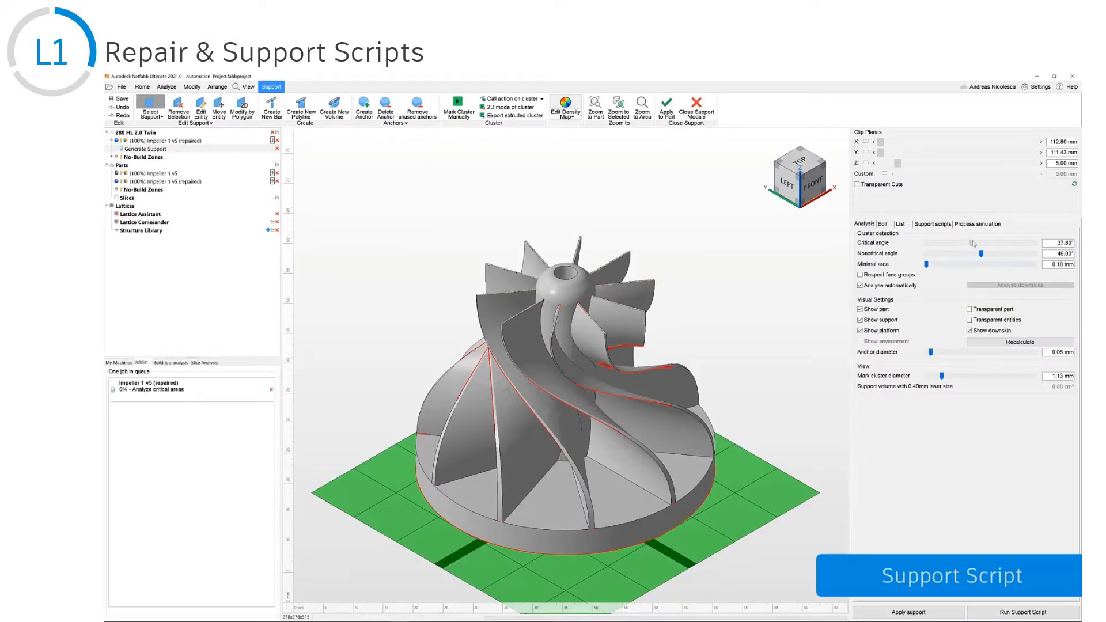
pyautogui.moveTo(653, 346); pyautogui.dragTo(672, 311, button='right')
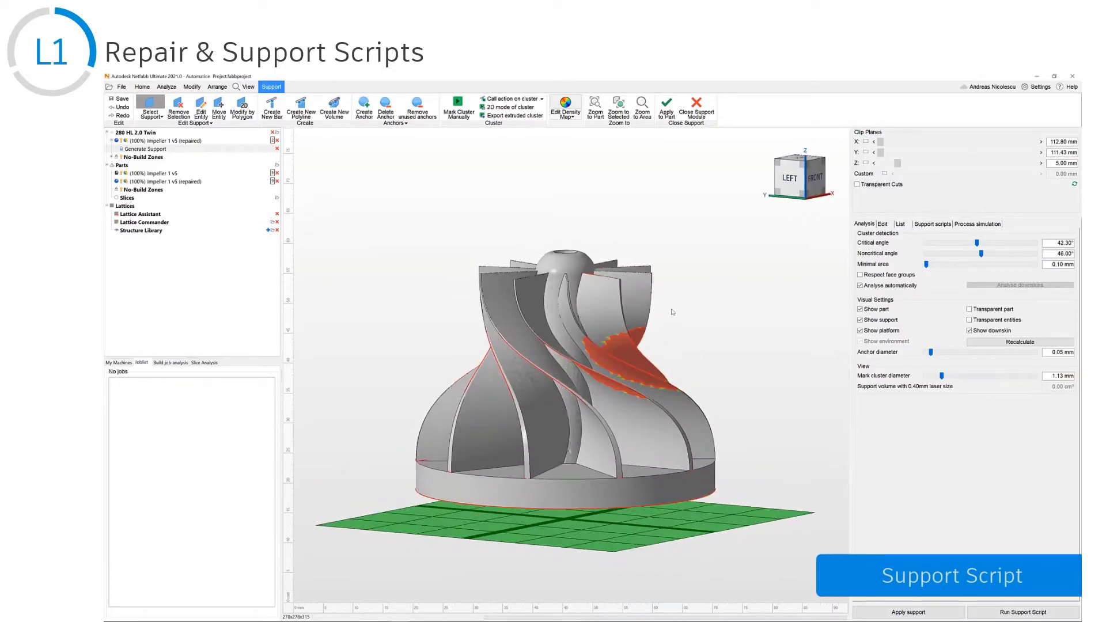
# Load the Demo Script SLM Impeller support script for the repaired impeller
pyautogui.click(921, 224)
pyautogui.click(894, 234)
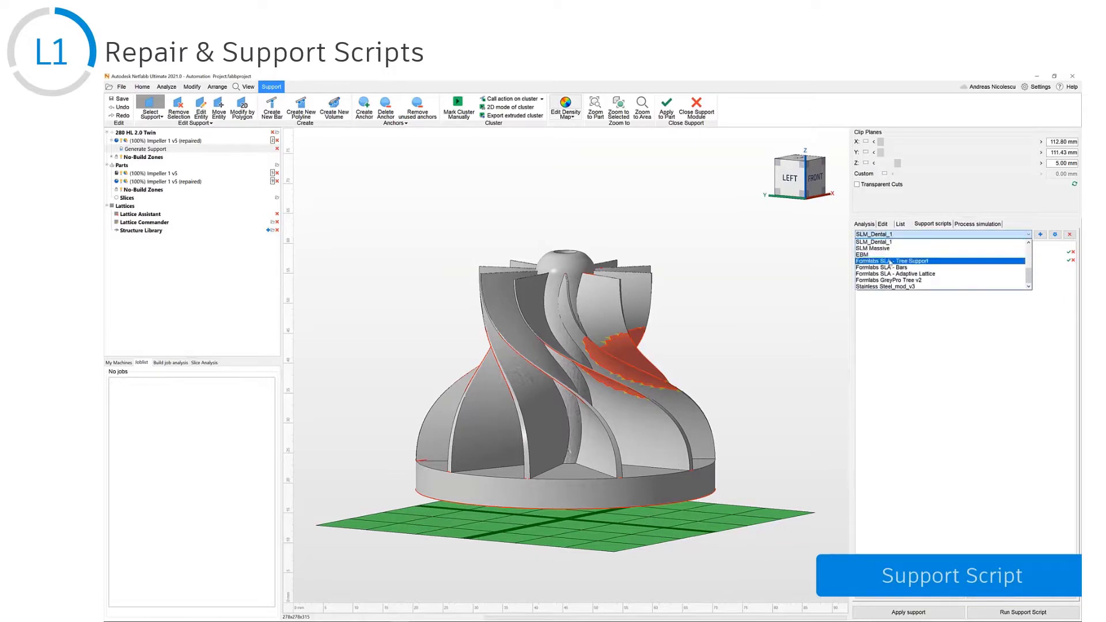
pyautogui.scroll(-2, 888, 270)
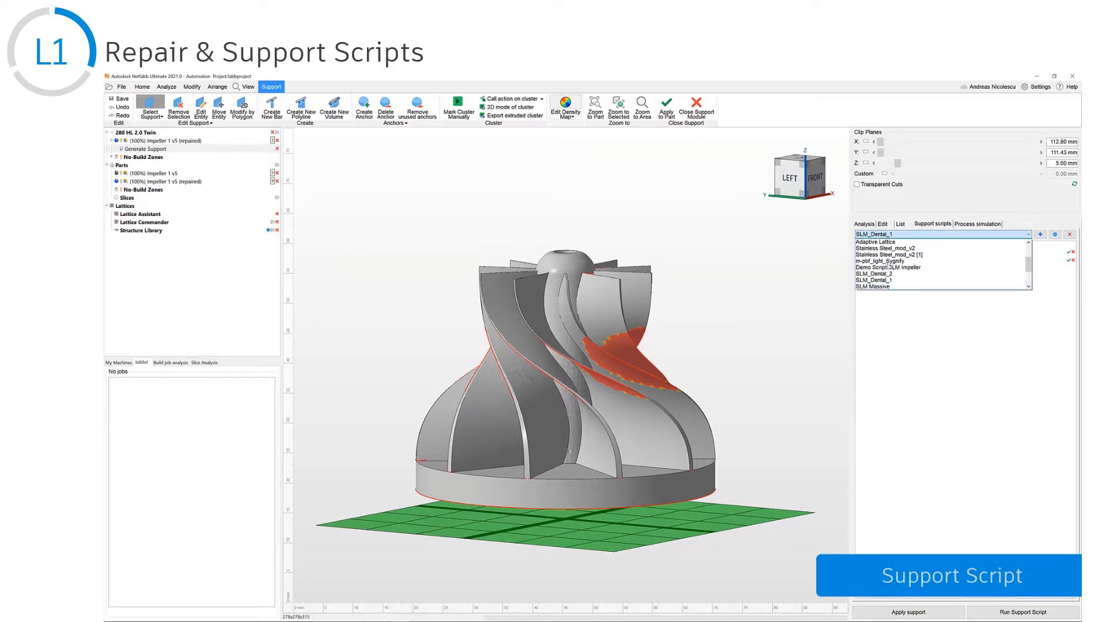
pyautogui.click(889, 268)
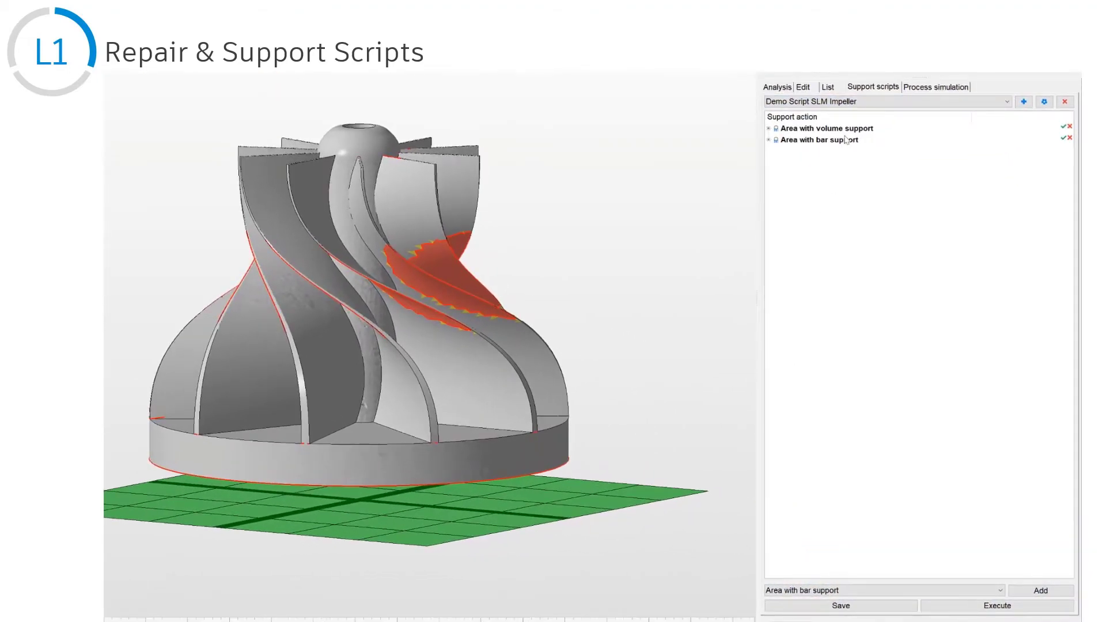
# Check the script's volume and bar support actions and browse the support actions available for adding
pyautogui.click(849, 130)
pyautogui.click(833, 142)
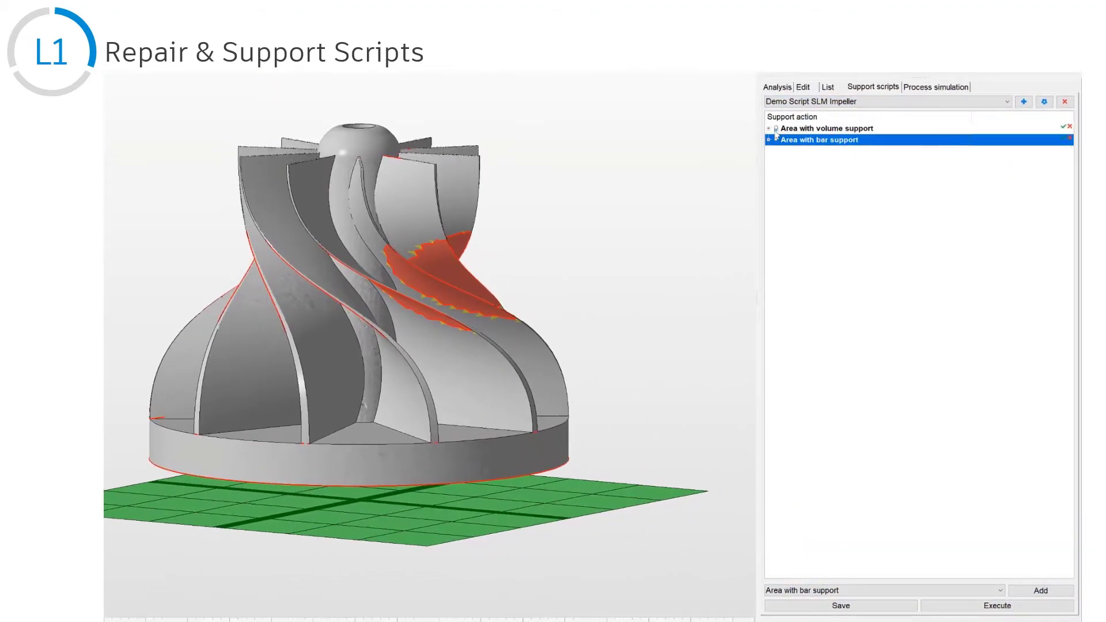
pyautogui.click(881, 591)
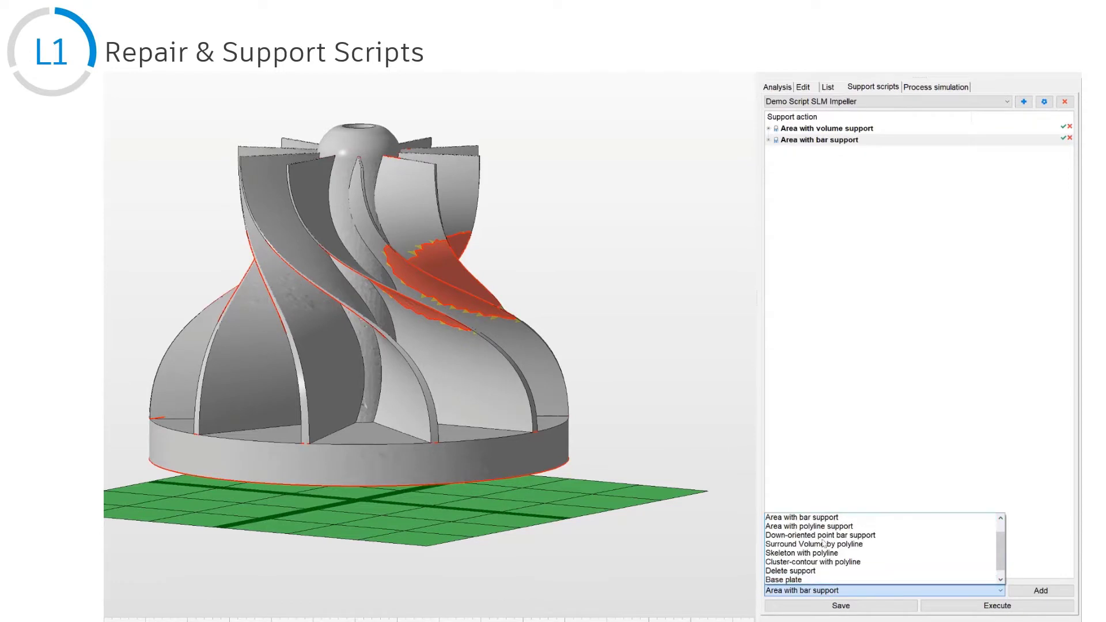
pyautogui.scroll(-1, 795, 535)
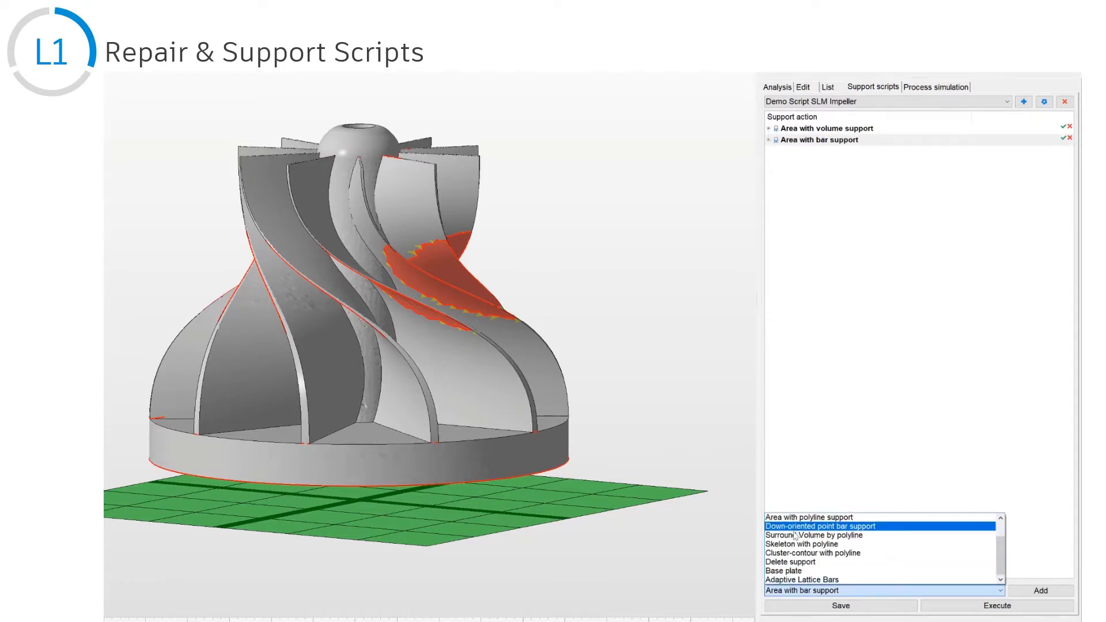
pyautogui.scroll(1, 793, 531)
pyautogui.click(859, 448)
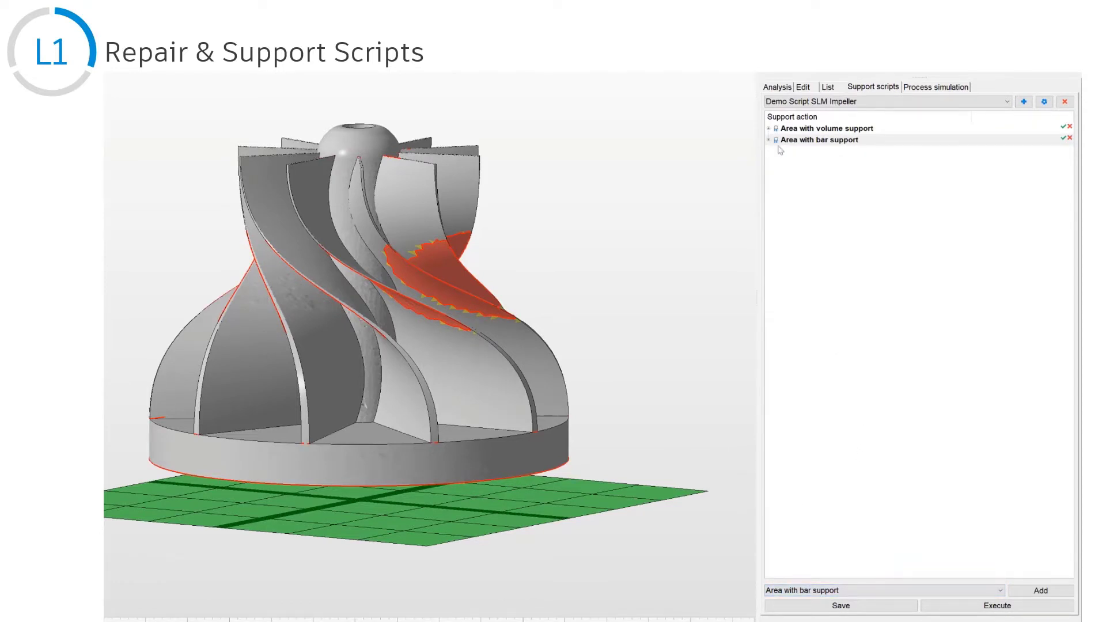
# Examine the parameters of the volume and bar support actions, especially the critical angle in each action's cluster settings
pyautogui.click(768, 128)
pyautogui.click(769, 209)
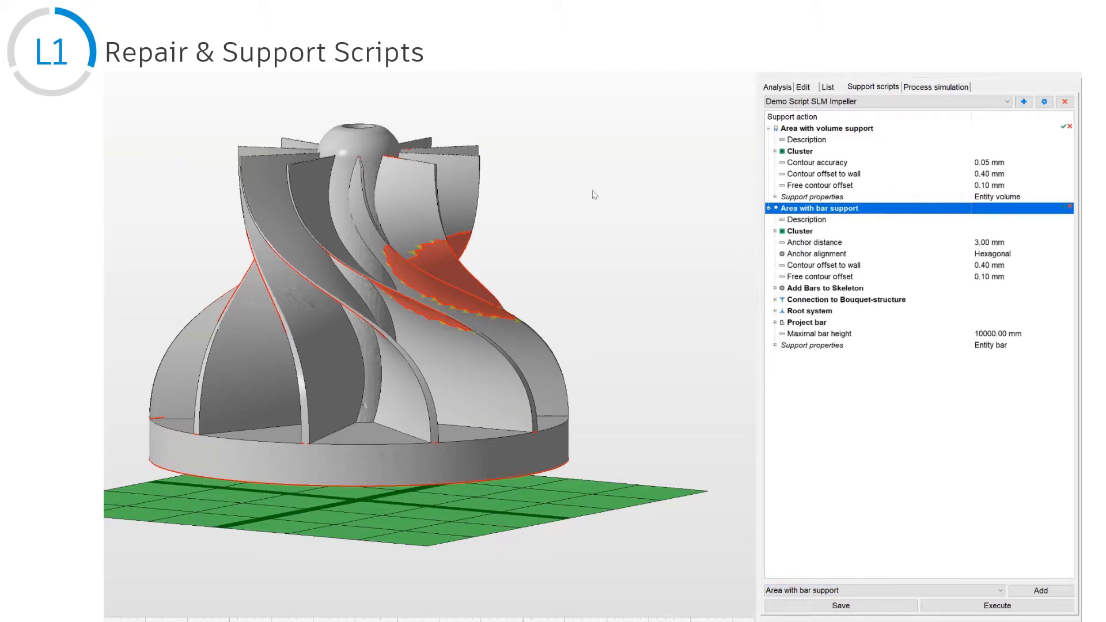
pyautogui.click(775, 152)
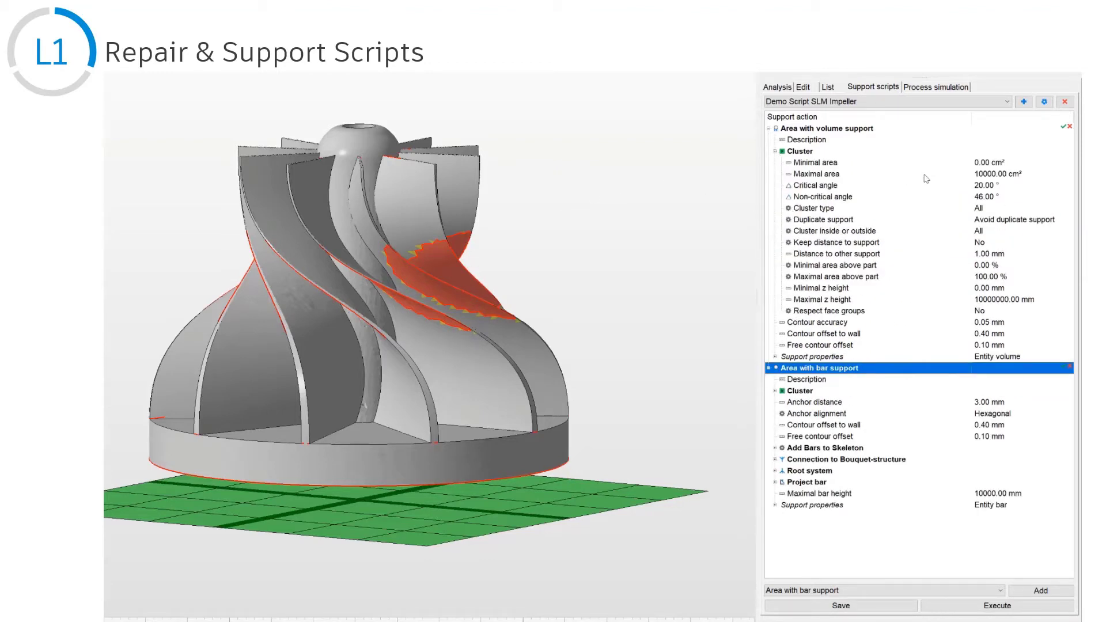
pyautogui.click(828, 187)
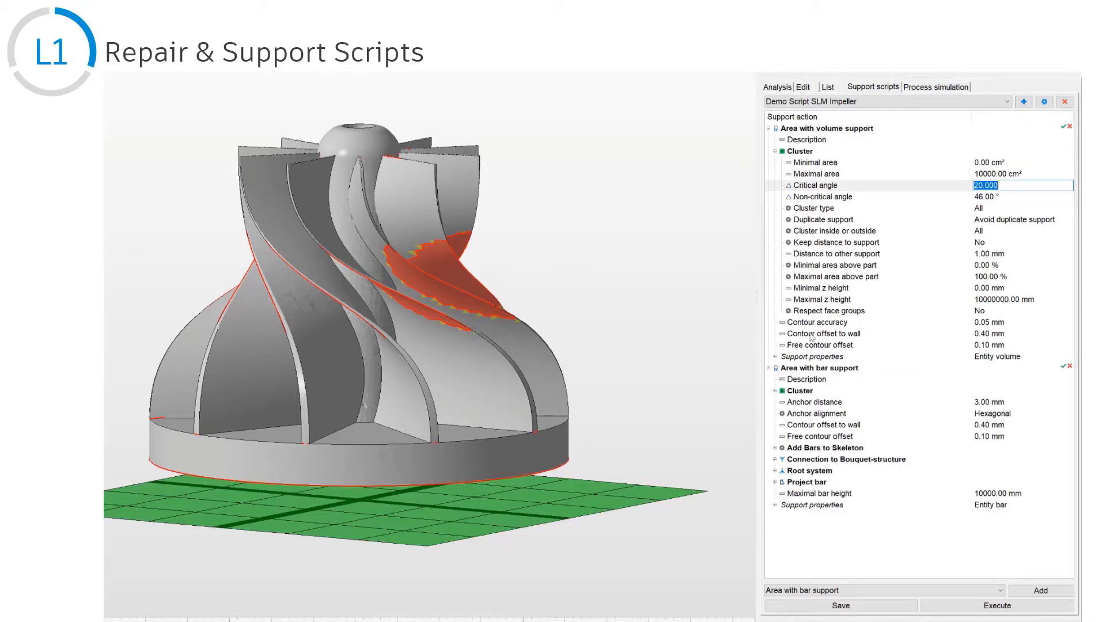
pyautogui.click(775, 392)
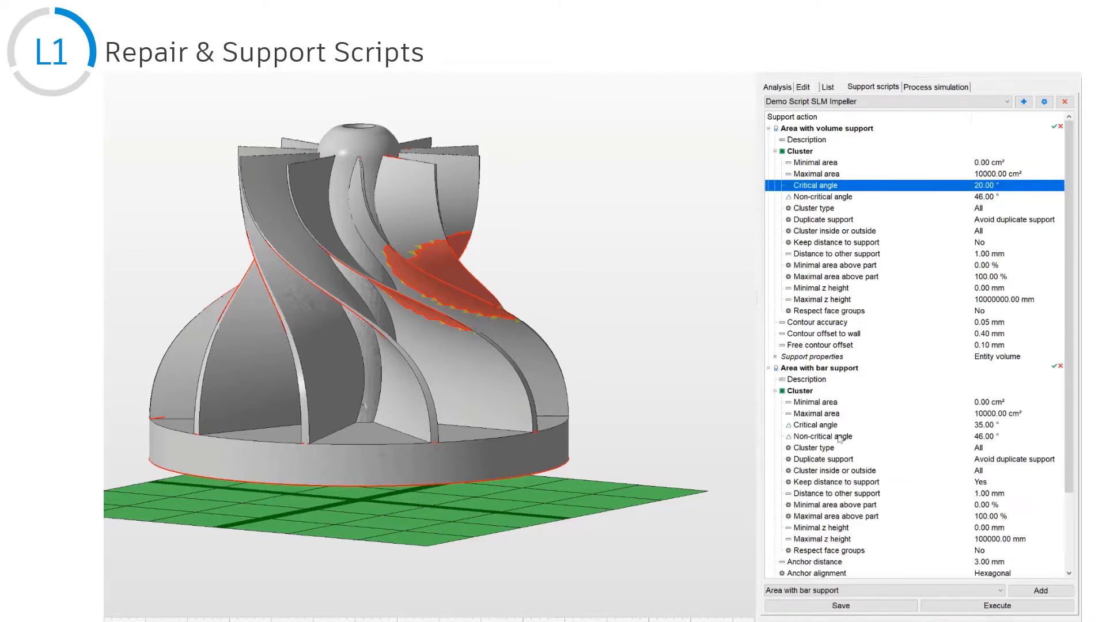
pyautogui.click(824, 425)
# Execute the support script on the impeller and inspect the generated supports from several sides
pyautogui.moveTo(568, 406)
pyautogui.mouseDown(button='right')
pyautogui.moveTo(567, 346)
pyautogui.moveTo(570, 425)
pyautogui.mouseUp(button='right')
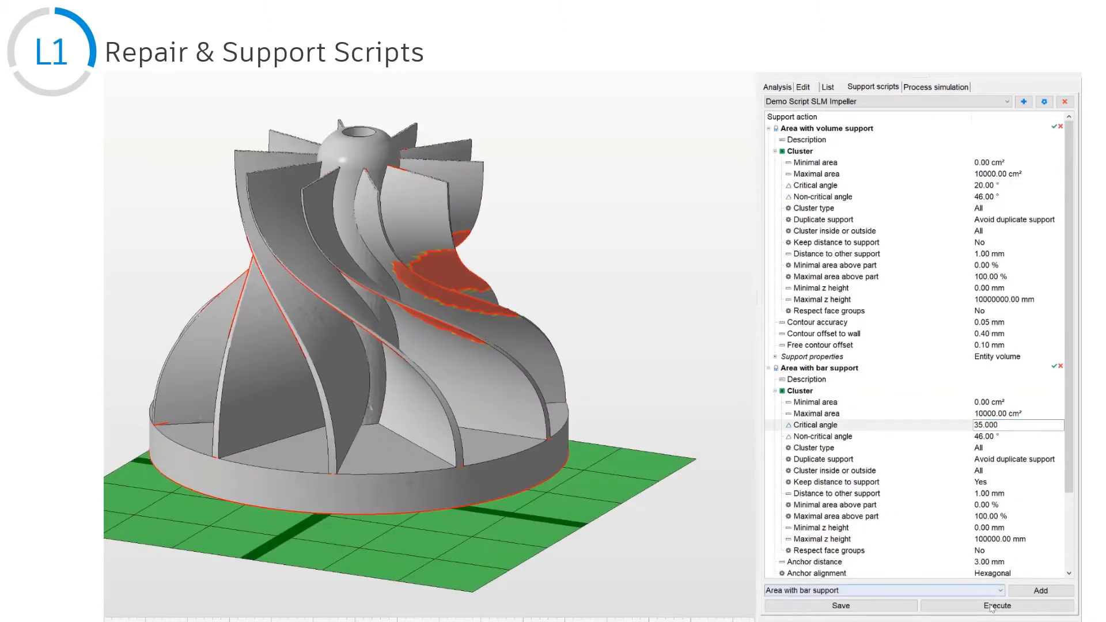
pyautogui.click(990, 605)
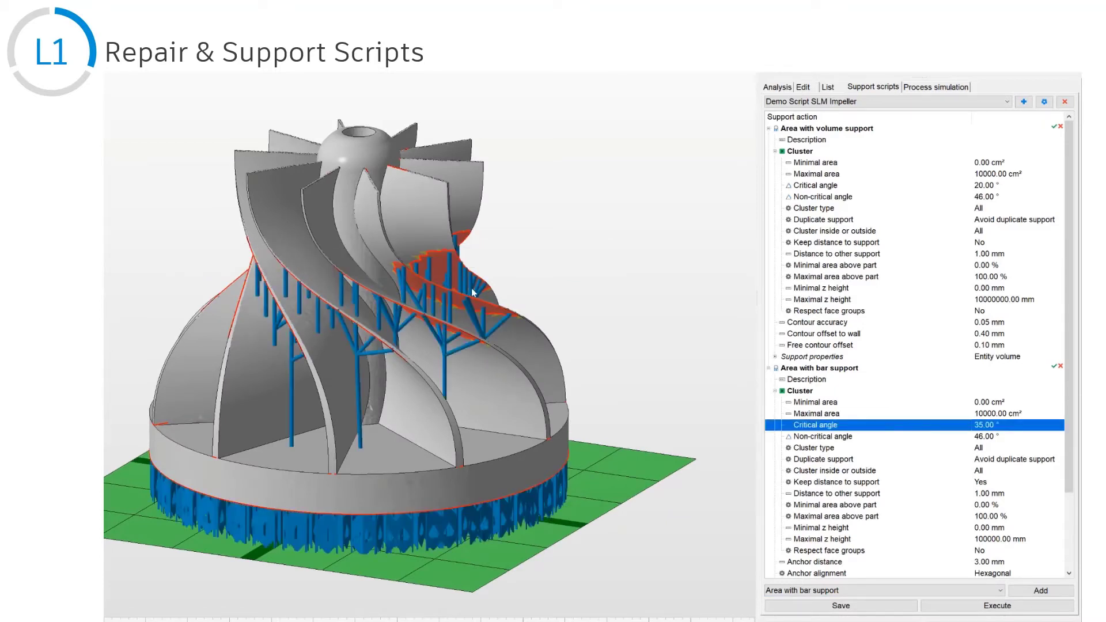
pyautogui.moveTo(472, 292); pyautogui.dragTo(113, 252, button='right')
pyautogui.moveTo(301, 464); pyautogui.dragTo(316, 499, button='right')
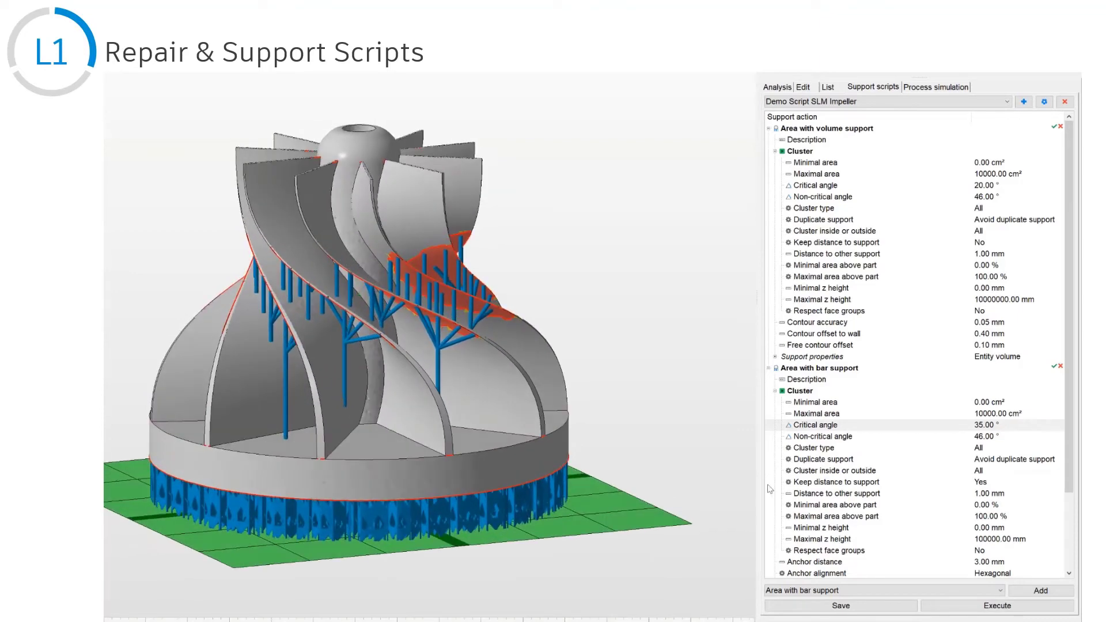
# Collapse the volume and bar support actions and add a Base plate action to the script
pyautogui.scroll(-3, 849, 473)
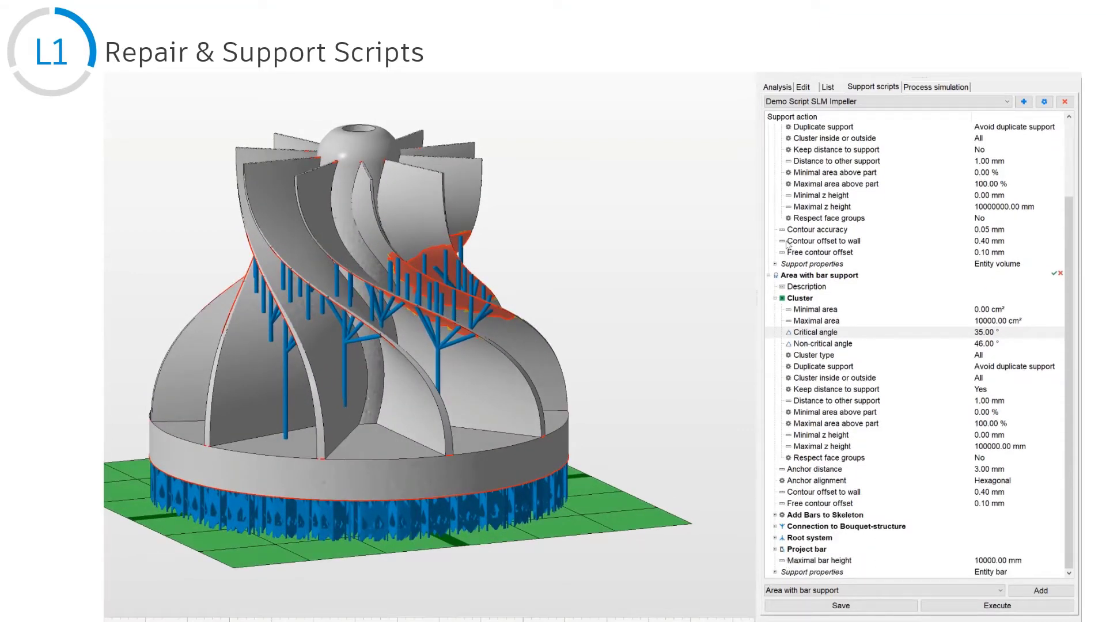
pyautogui.click(769, 276)
pyautogui.click(768, 129)
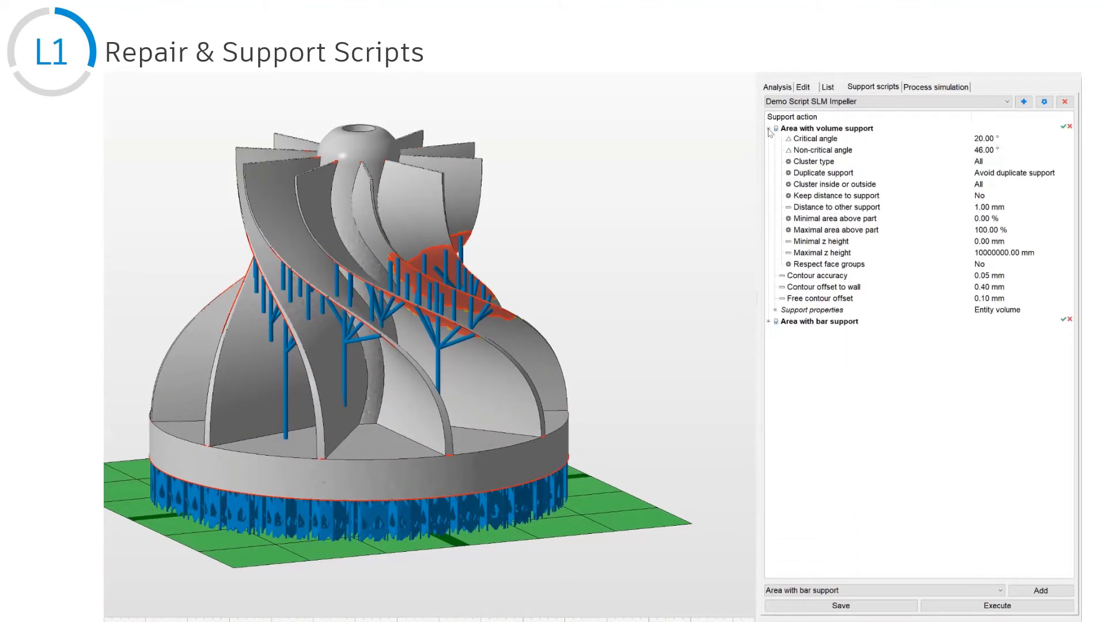
pyautogui.click(804, 591)
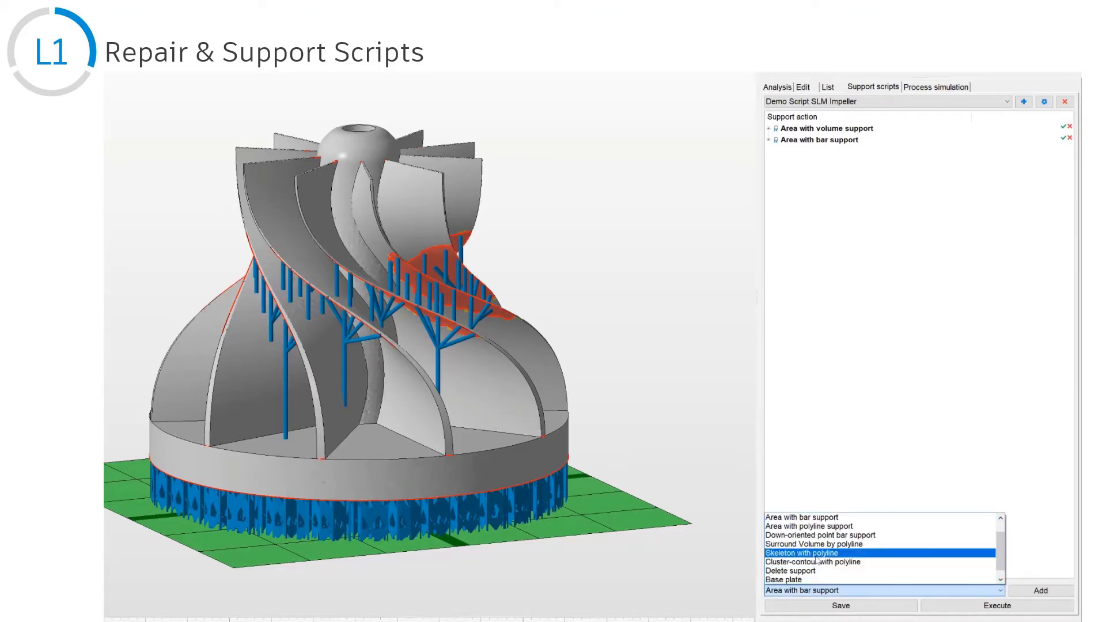
pyautogui.click(806, 580)
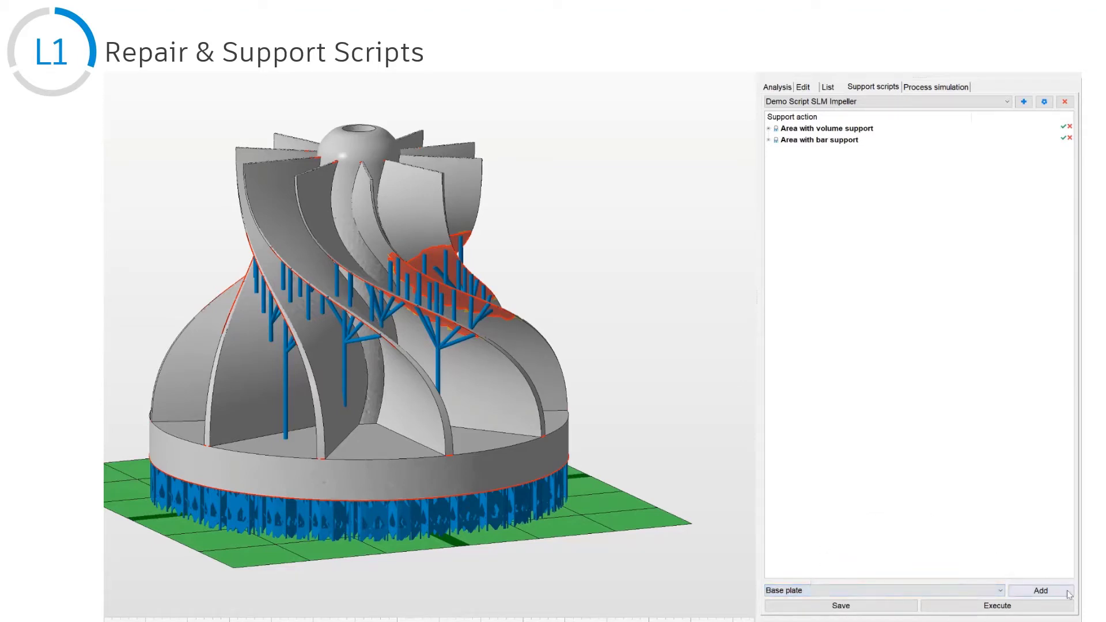
pyautogui.click(1040, 590)
# Set the Base plate action's offset to 0.5 mm and its height to 1 mm
pyautogui.click(984, 162)
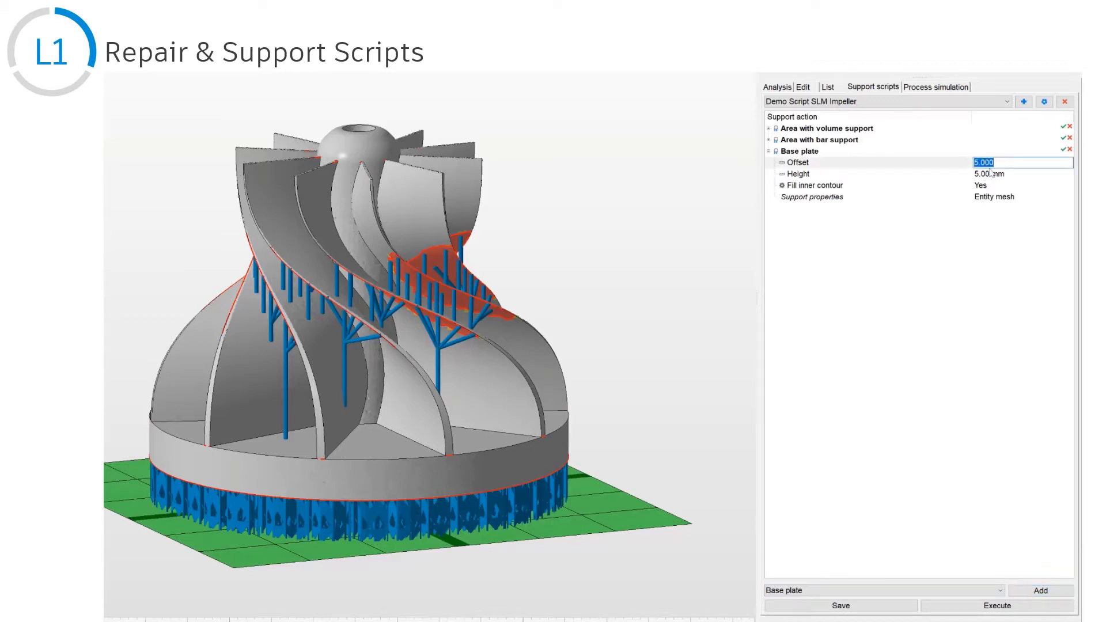
pyautogui.write('0.5')
pyautogui.click(990, 174)
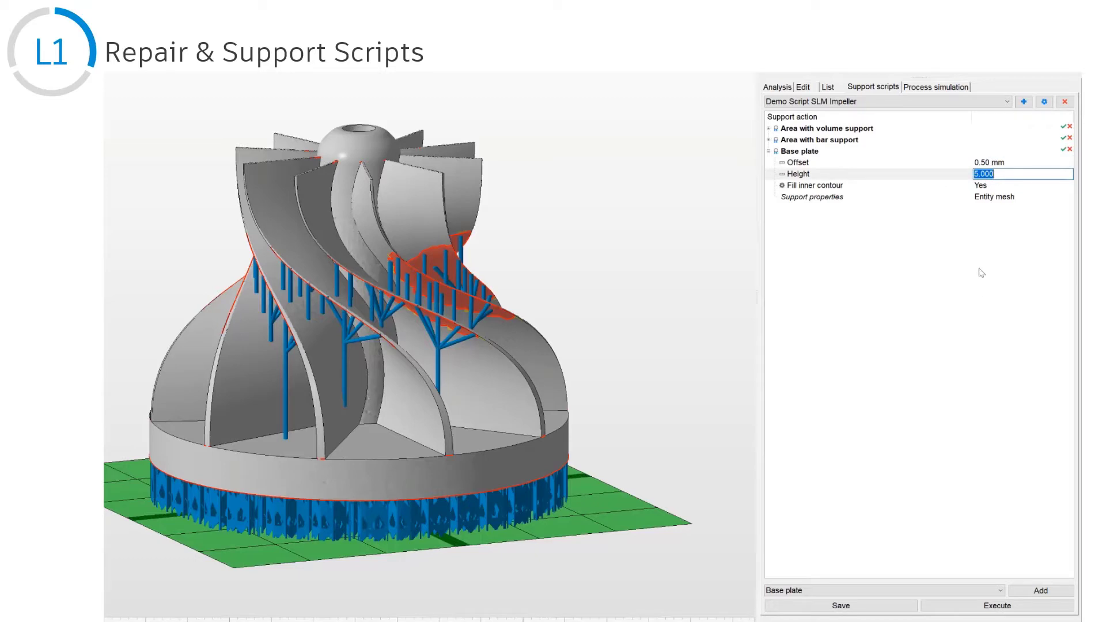
pyautogui.write('1')
pyautogui.press('Return')
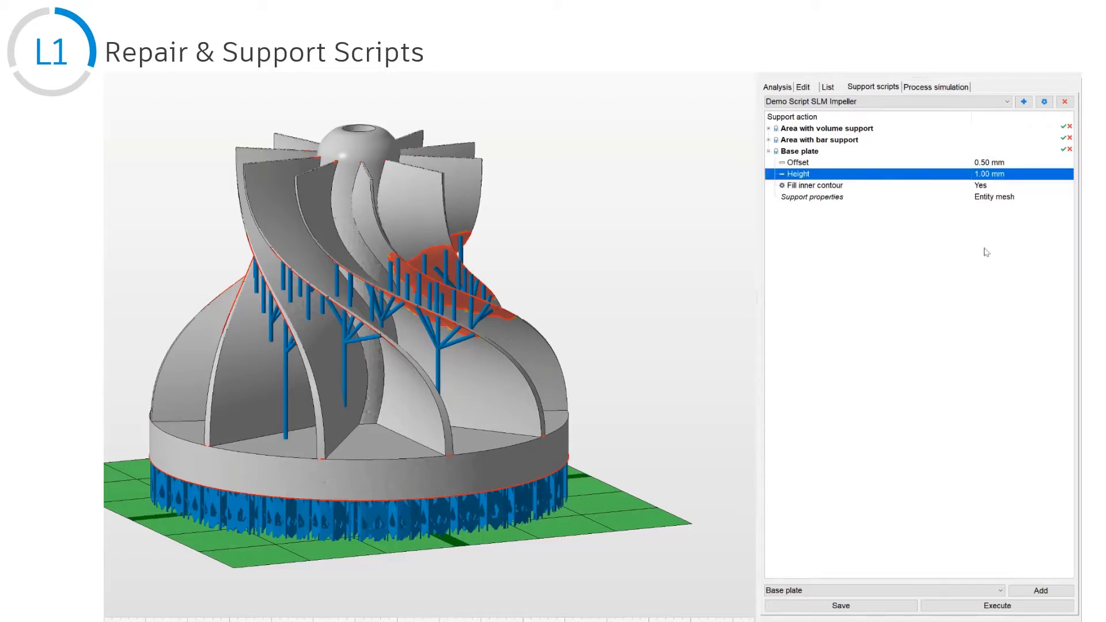
pyautogui.click(1001, 197)
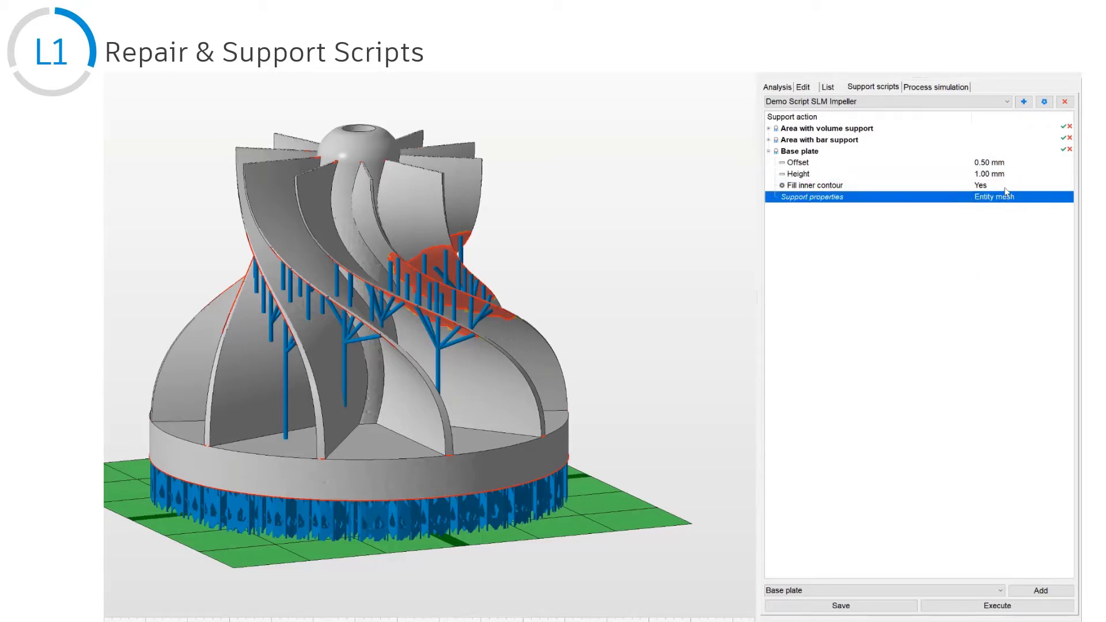
# Set the Base plate action to fill the inner contour and execute the support script on the impeller
pyautogui.click(1004, 188)
pyautogui.click(1002, 186)
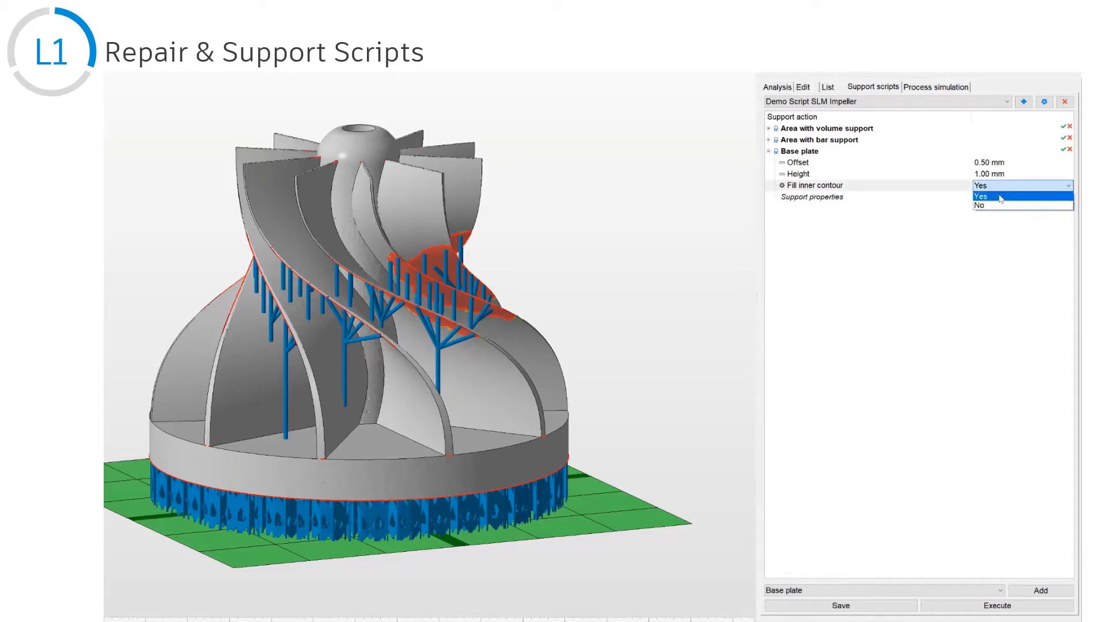
pyautogui.click(1000, 198)
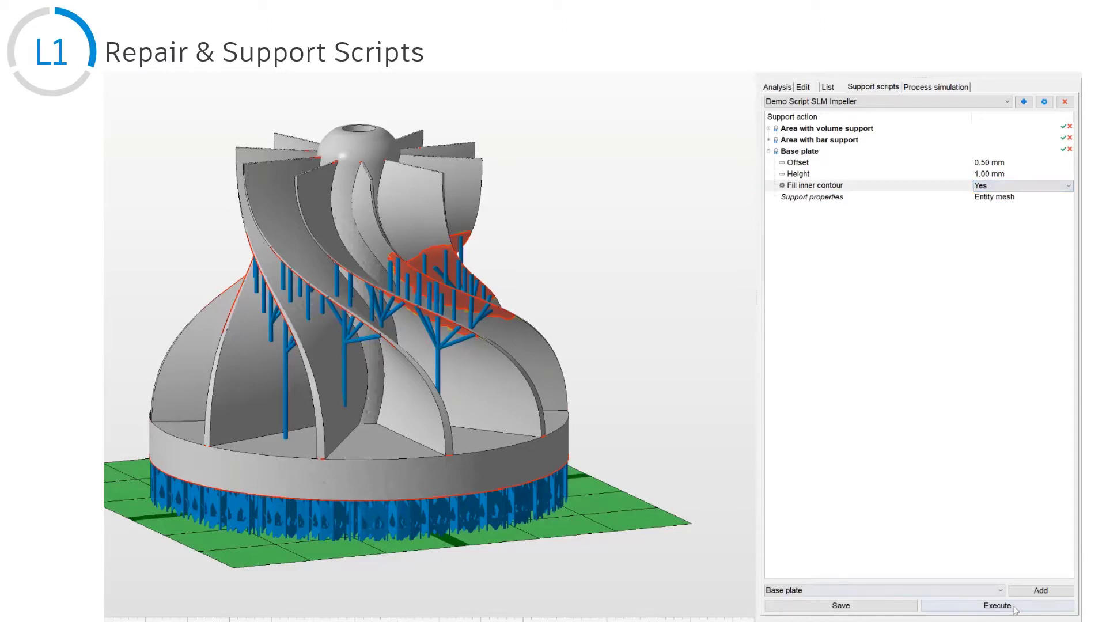
pyautogui.click(953, 606)
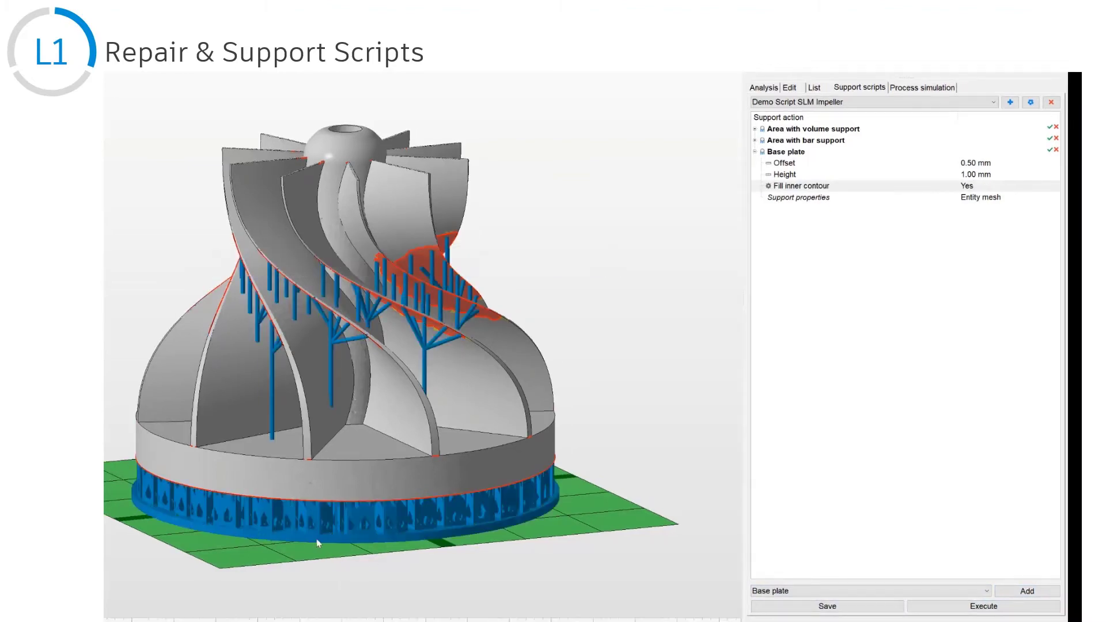
pyautogui.moveTo(316, 525); pyautogui.dragTo(300, 559, button='right')
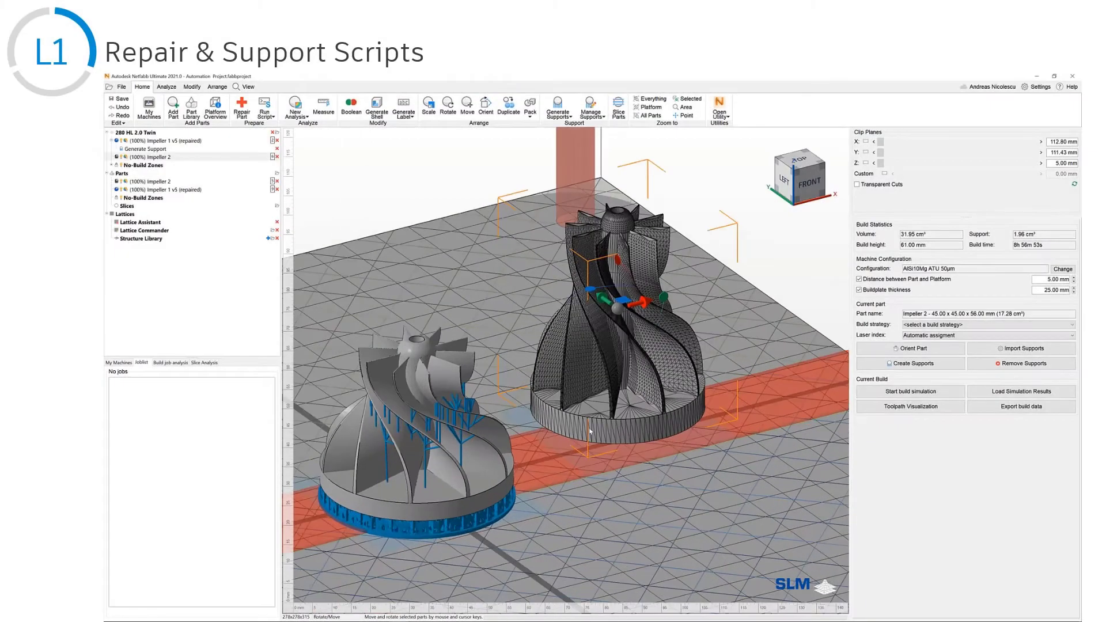
# Run the custom Demo Script repair on Impeller 2 directly from the build platform
pyautogui.scroll(3, 590, 431)
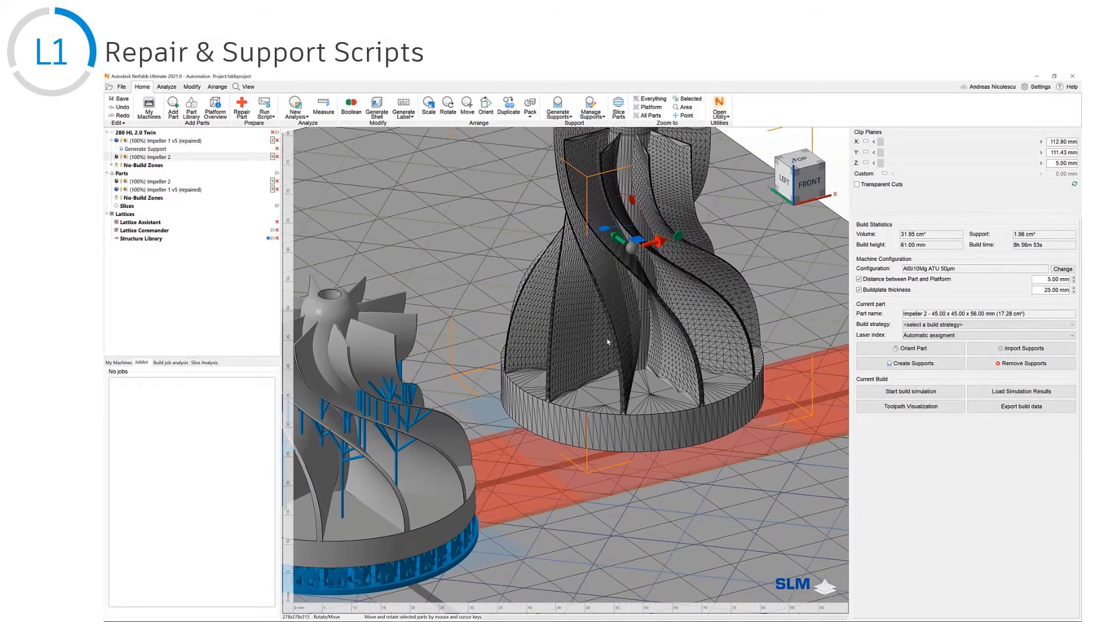
pyautogui.moveTo(609, 344)
pyautogui.mouseDown(button='right')
pyautogui.moveTo(622, 321)
pyautogui.moveTo(612, 357)
pyautogui.mouseUp(button='right')
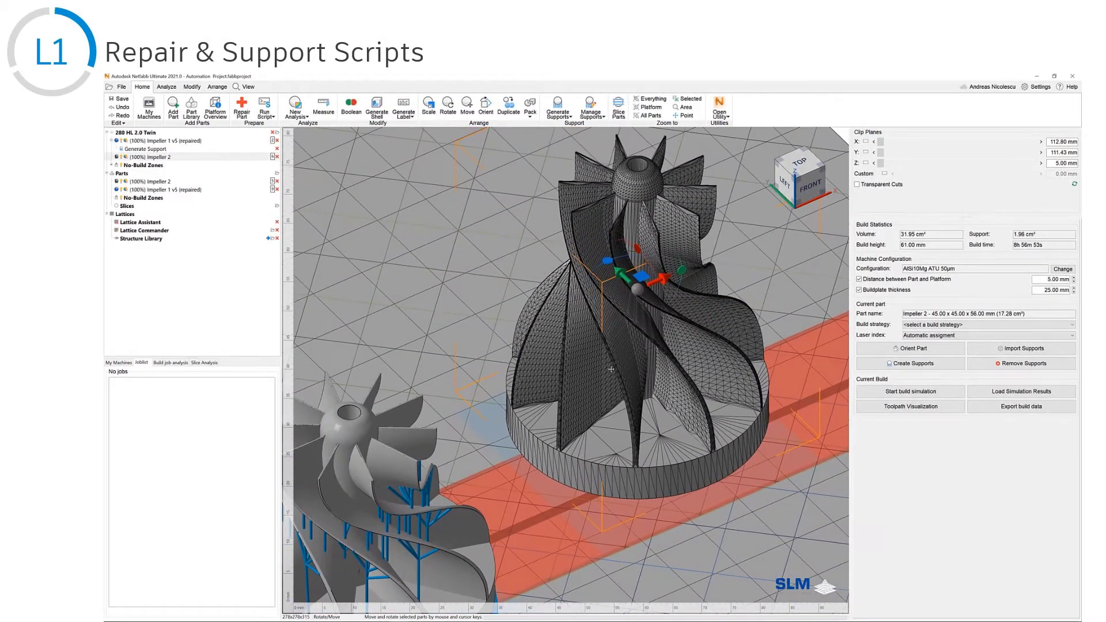
pyautogui.moveTo(611, 369)
pyautogui.mouseDown(button='middle')
pyautogui.moveTo(579, 382)
pyautogui.moveTo(592, 357)
pyautogui.mouseUp(button='middle')
pyautogui.scroll(-2, 580, 382)
pyautogui.moveTo(593, 357); pyautogui.dragTo(599, 331, button='right')
pyautogui.click(265, 113)
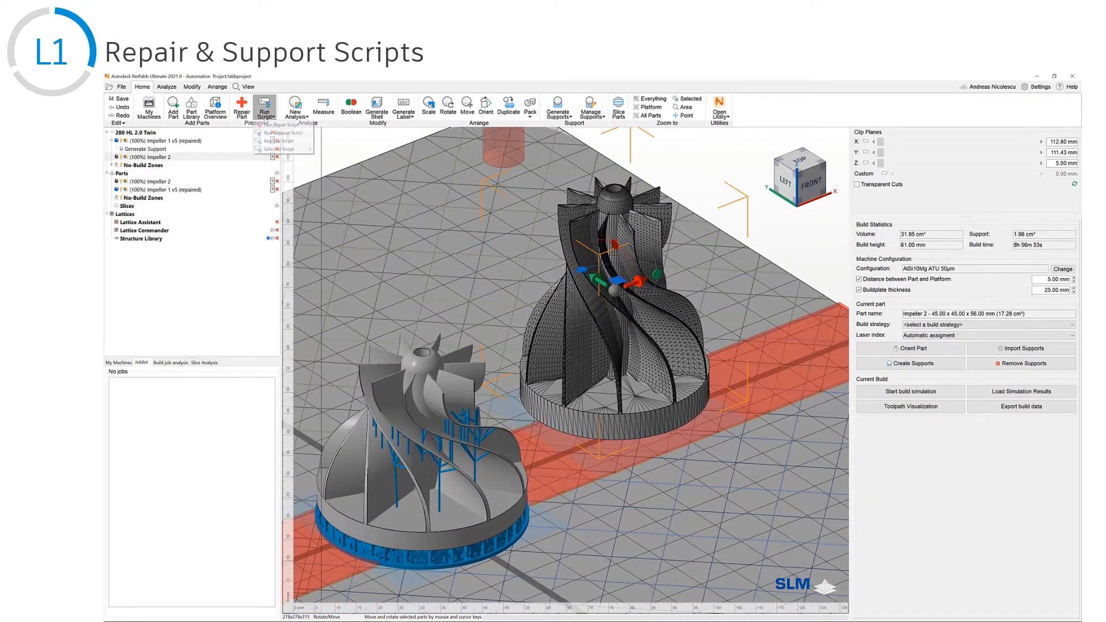
pyautogui.click(269, 124)
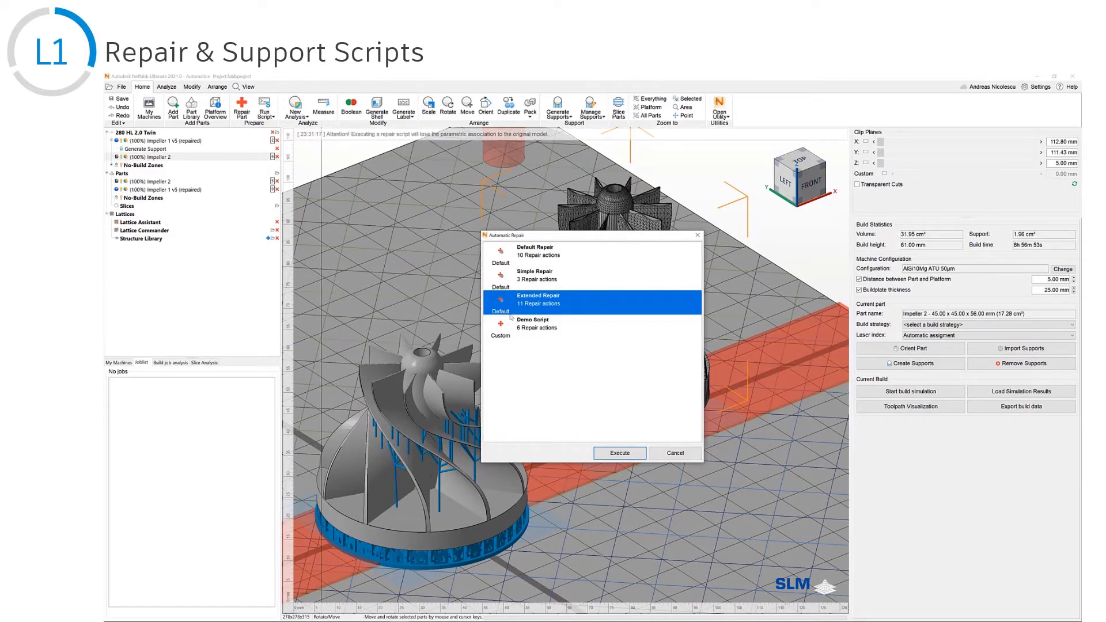
pyautogui.click(532, 324)
pyautogui.click(632, 454)
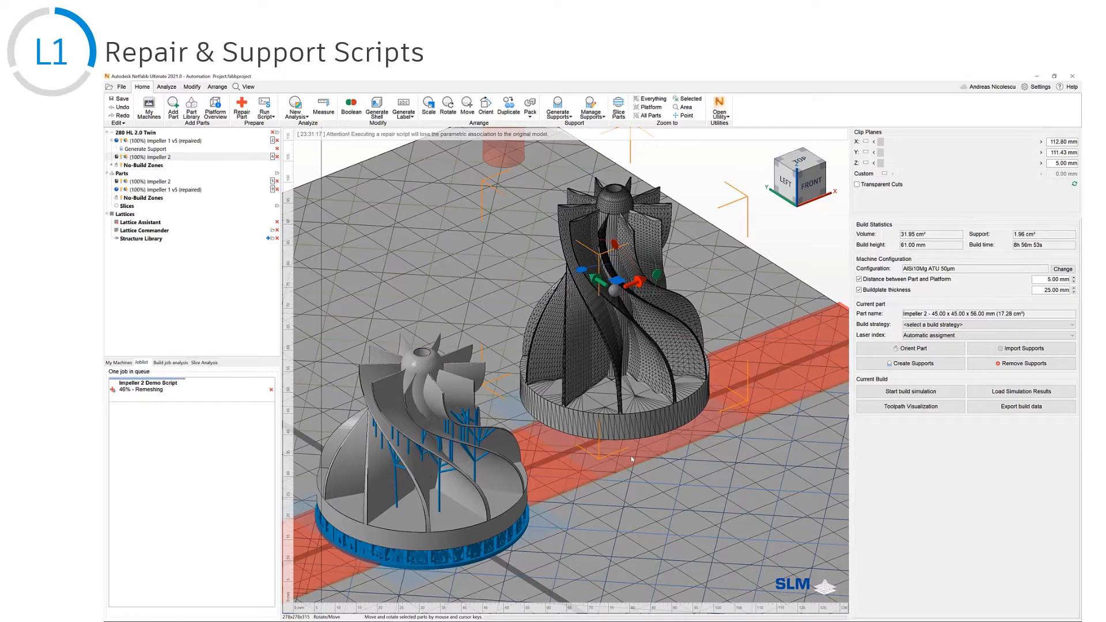
# Run the Demo Script SLM Impeller support script on the repaired Impeller 2 and view the supports
pyautogui.click(265, 113)
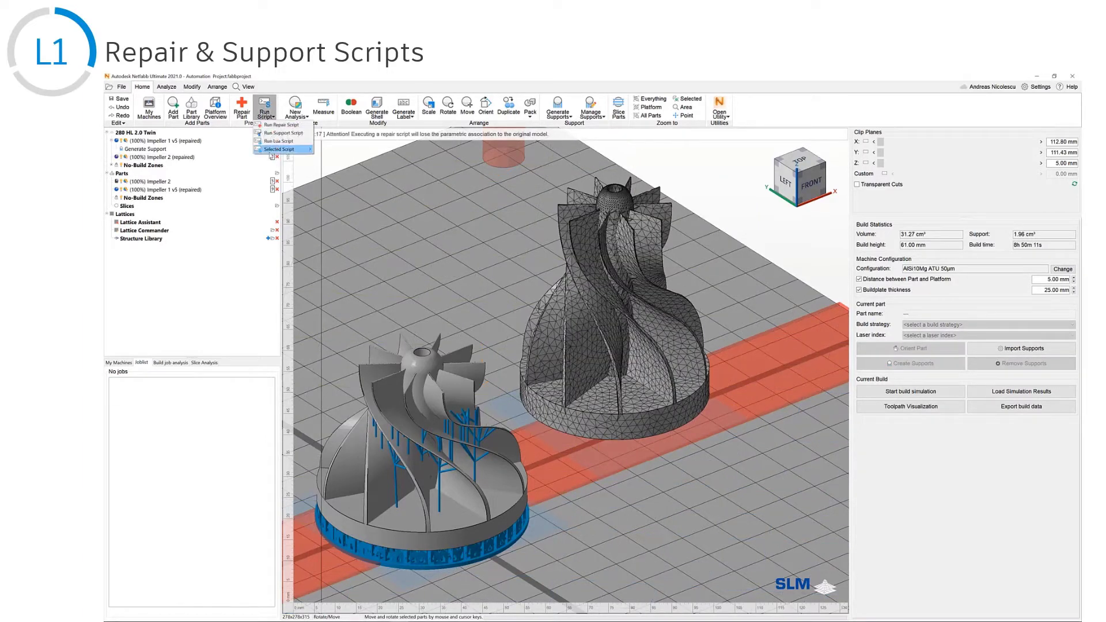
pyautogui.click(283, 133)
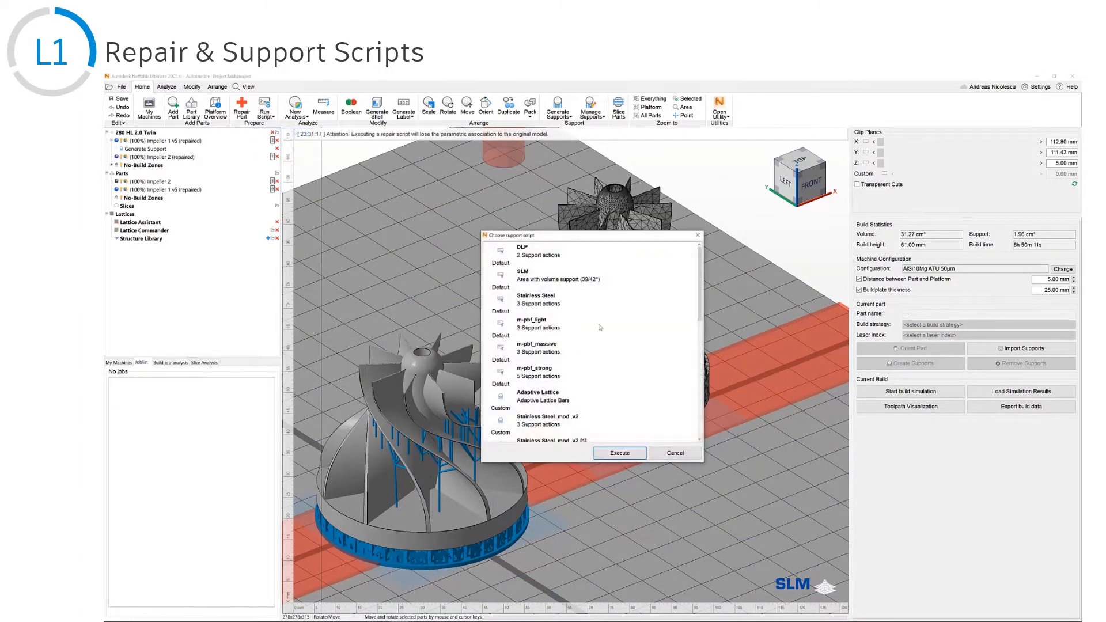
pyautogui.scroll(-3, 547, 326)
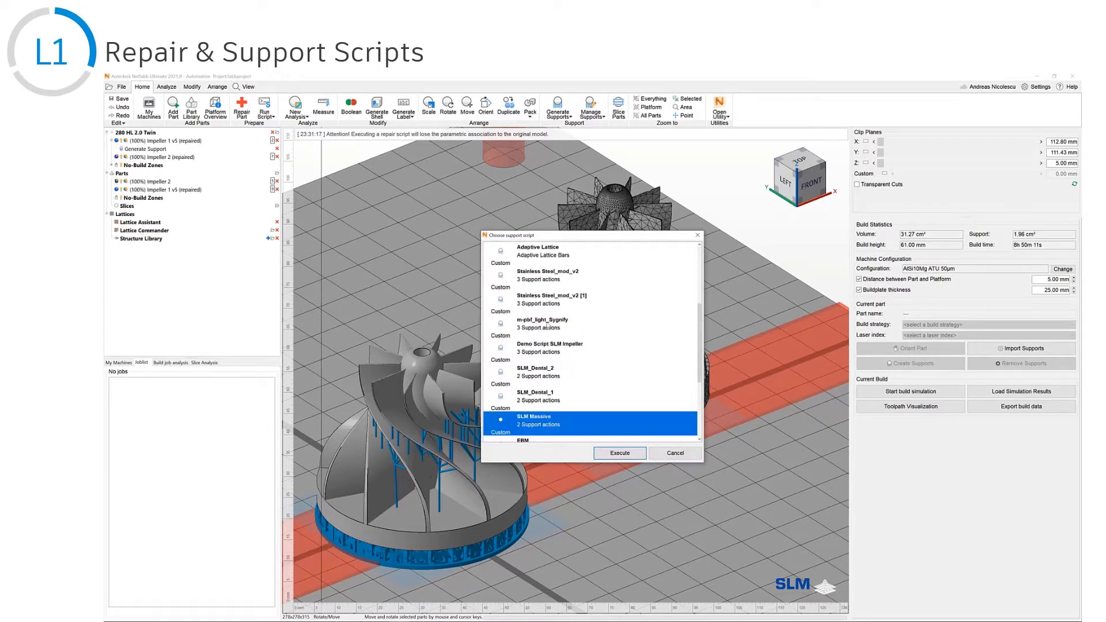
pyautogui.scroll(-3, 547, 326)
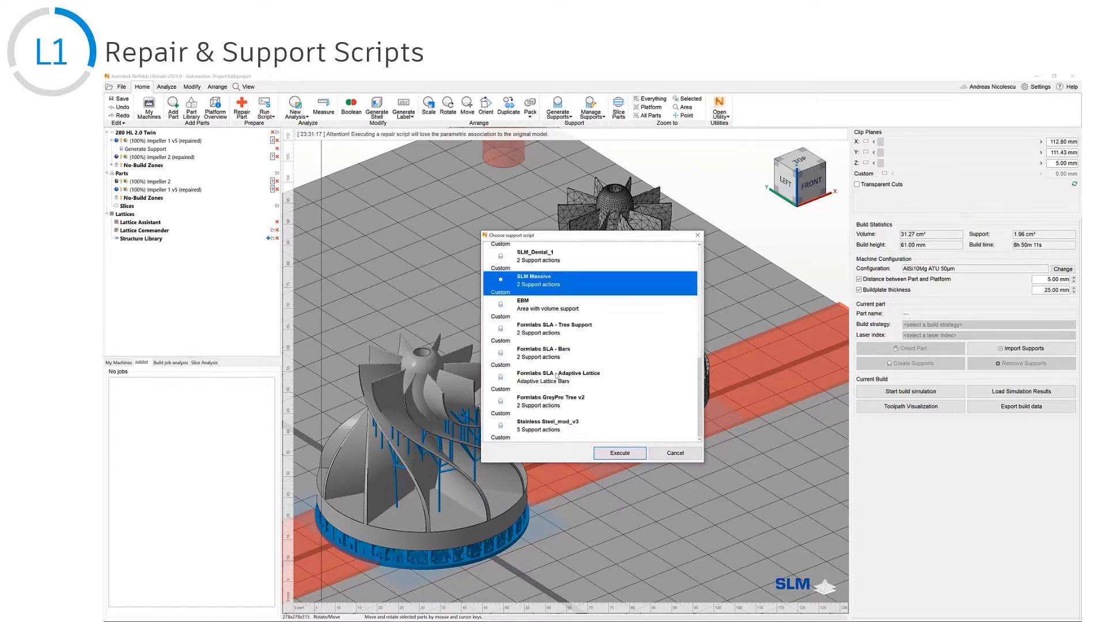
pyautogui.scroll(3, 556, 376)
pyautogui.click(582, 358)
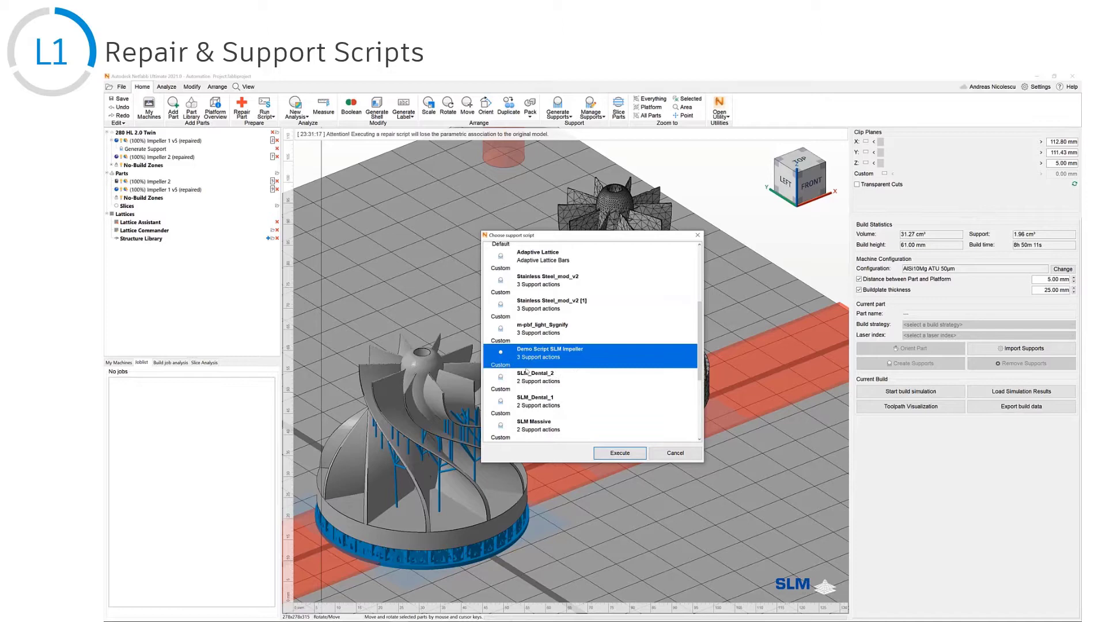
pyautogui.click(619, 453)
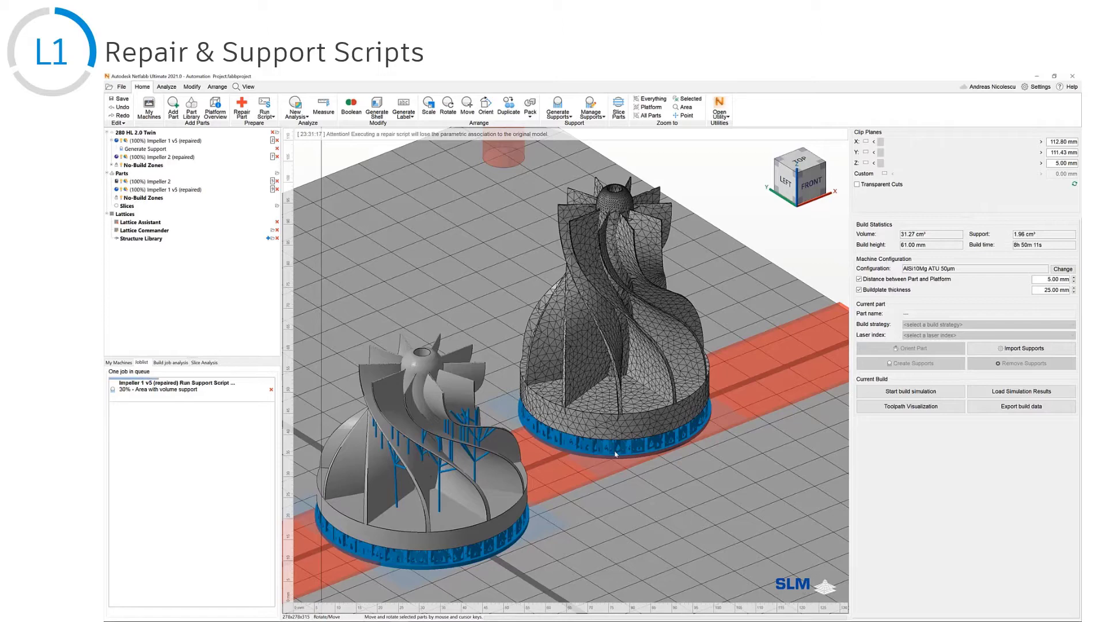
pyautogui.moveTo(615, 455); pyautogui.dragTo(644, 392, button='right')
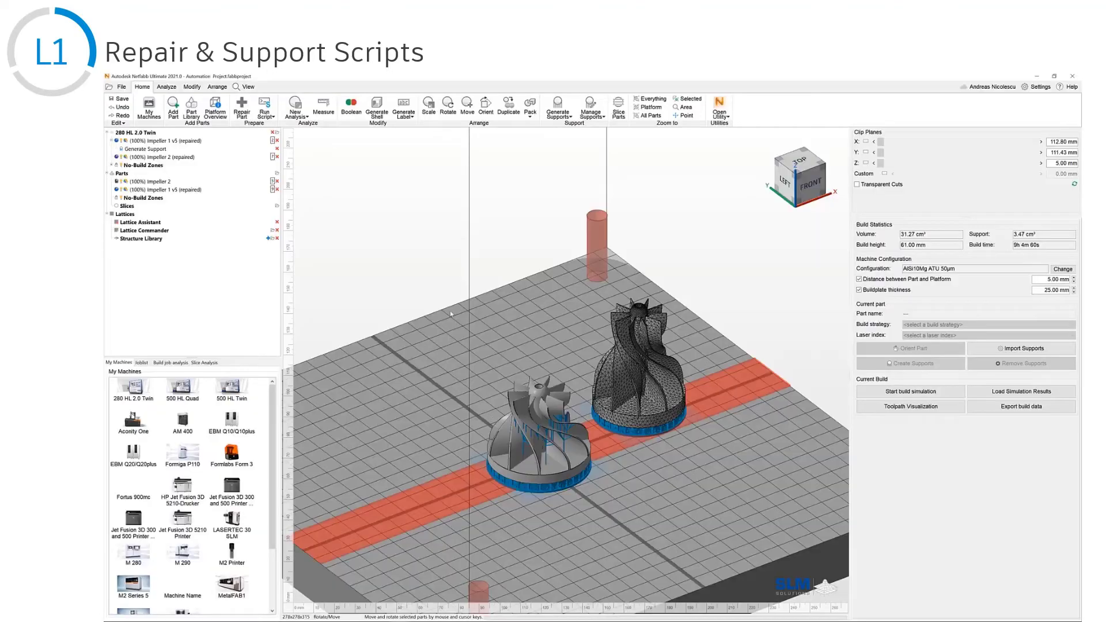
# Find the 280 HL 2.0 Twin among the machines, edit it and assign Demo Script as its repair script
pyautogui.click(149, 108)
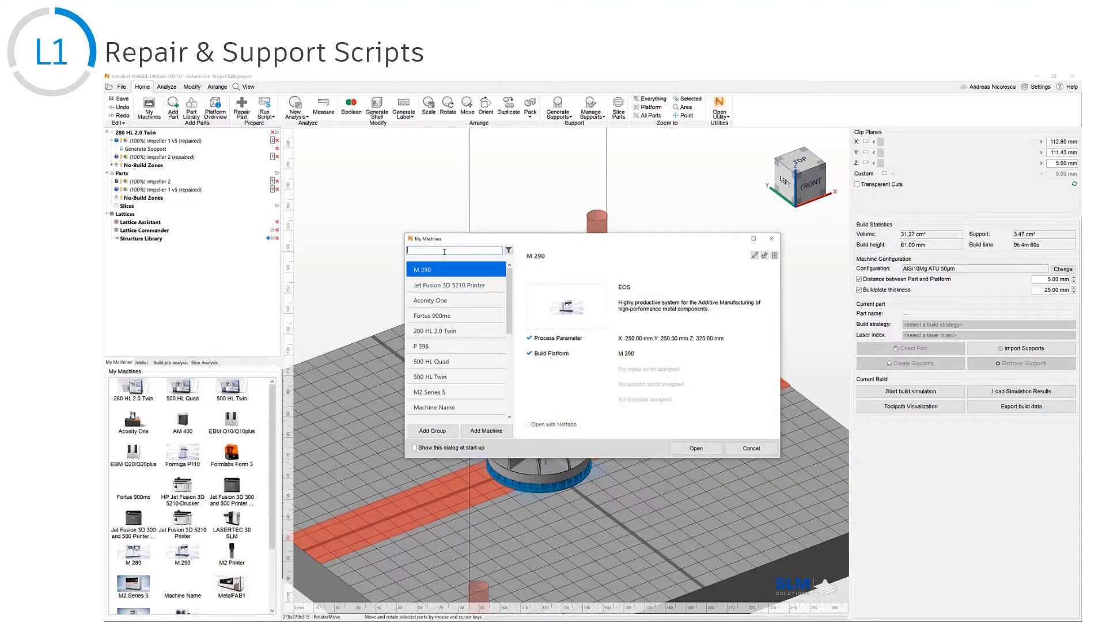
pyautogui.write('280')
pyautogui.press('Down')
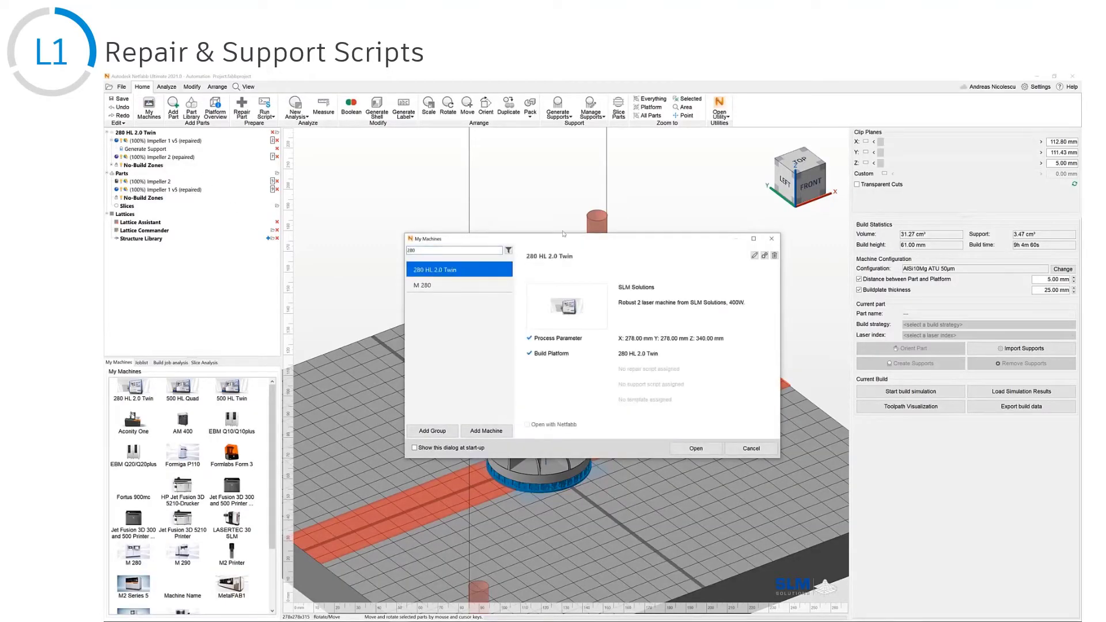
pyautogui.click(754, 255)
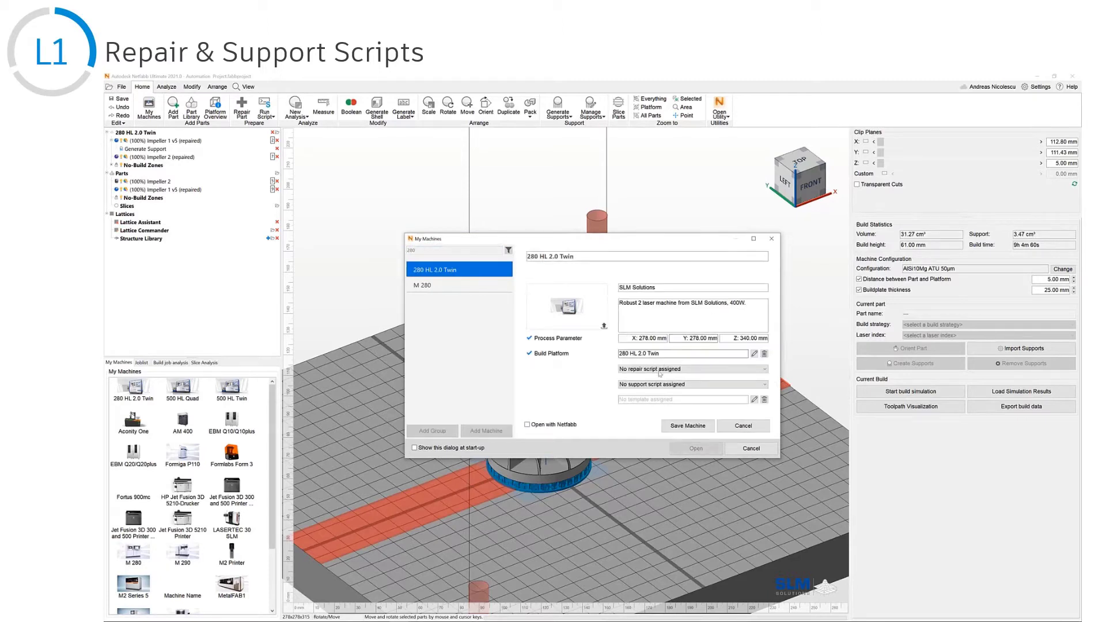
pyautogui.click(654, 369)
pyautogui.click(654, 402)
# Assign Demo Script SLM Impeller as the machine's support script, save the machine and leave the machine manager
pyautogui.click(653, 384)
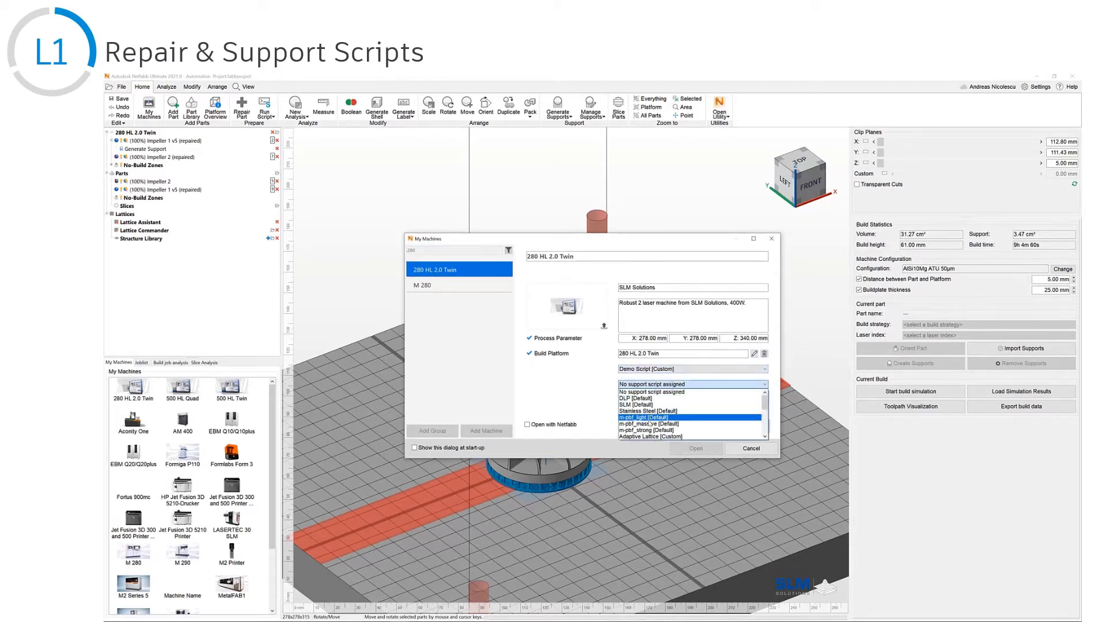
pyautogui.scroll(-2, 656, 418)
pyautogui.click(663, 424)
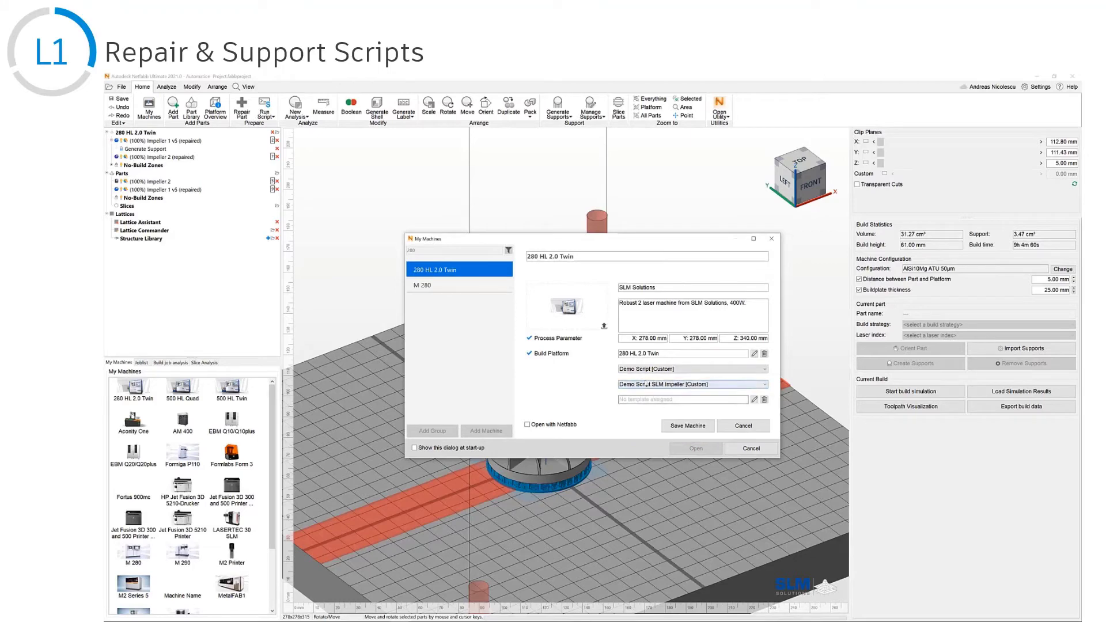
pyautogui.click(685, 425)
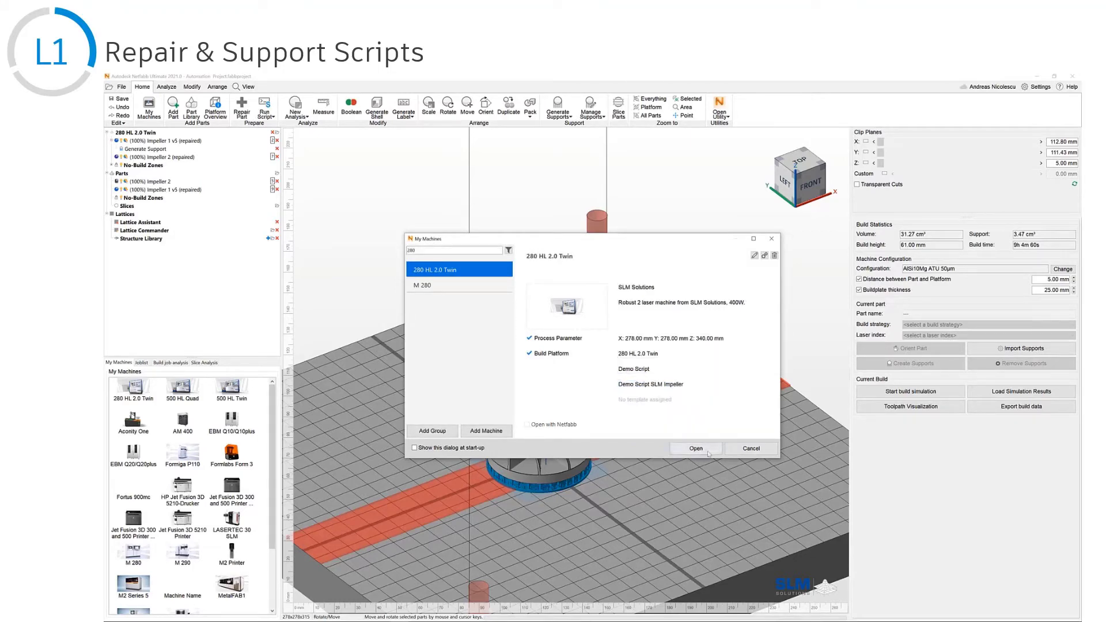
pyautogui.click(770, 239)
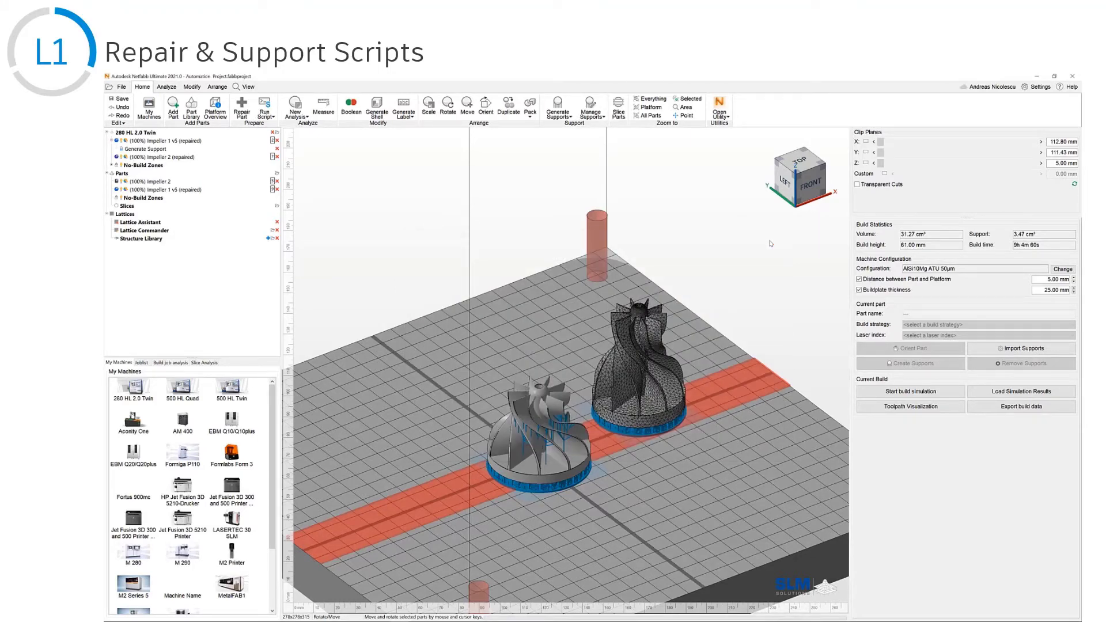
# Open Impeller 3.stp for import into the Parts group without splitting its solids into separate parts
pyautogui.click(122, 174)
pyautogui.moveTo(553, 339); pyautogui.dragTo(486, 342, button='right')
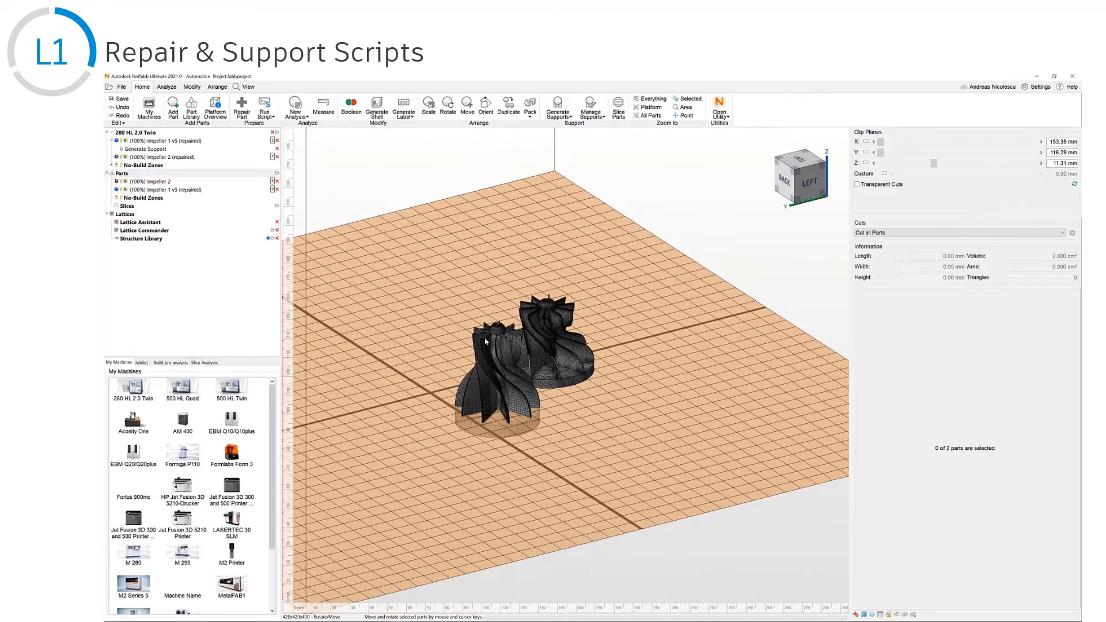
pyautogui.scroll(2, 485, 340)
pyautogui.click(167, 106)
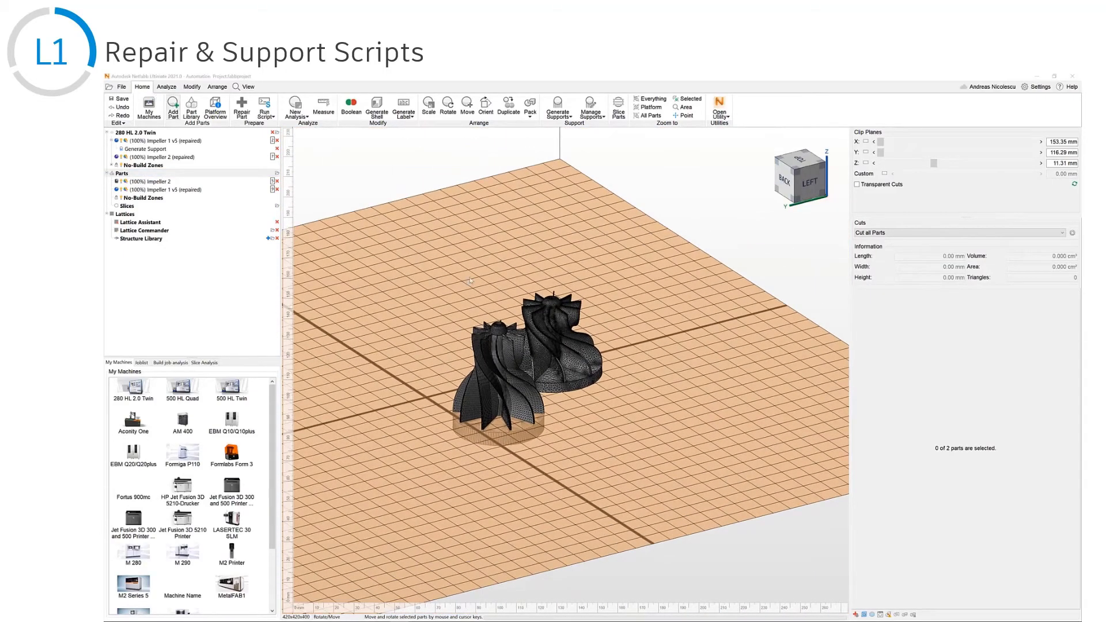
pyautogui.click(269, 129)
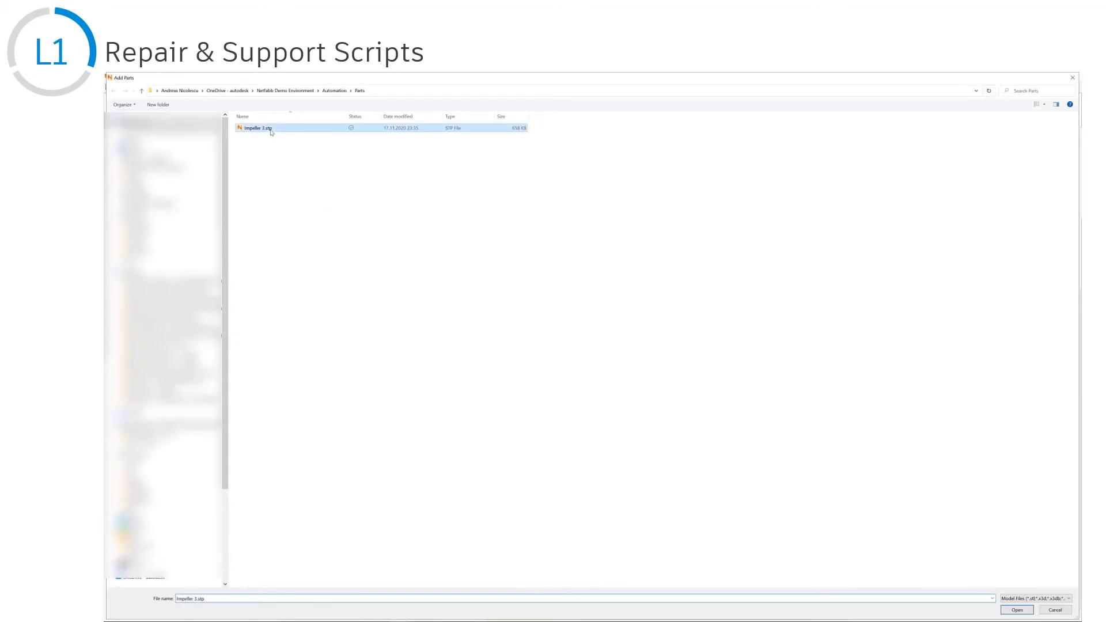
pyautogui.click(1016, 610)
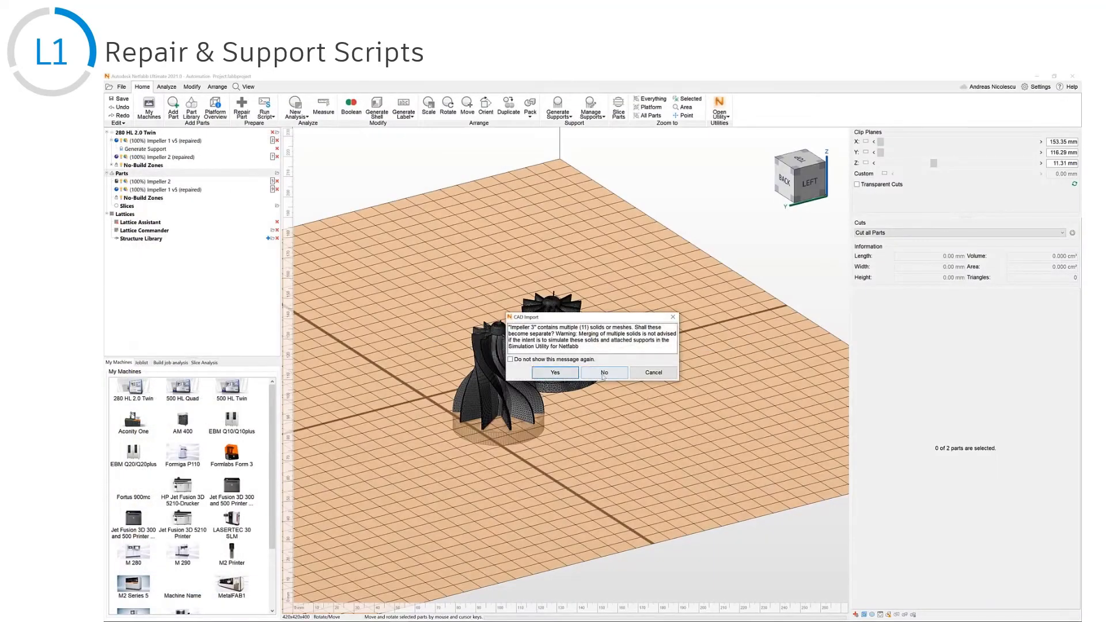
pyautogui.click(603, 375)
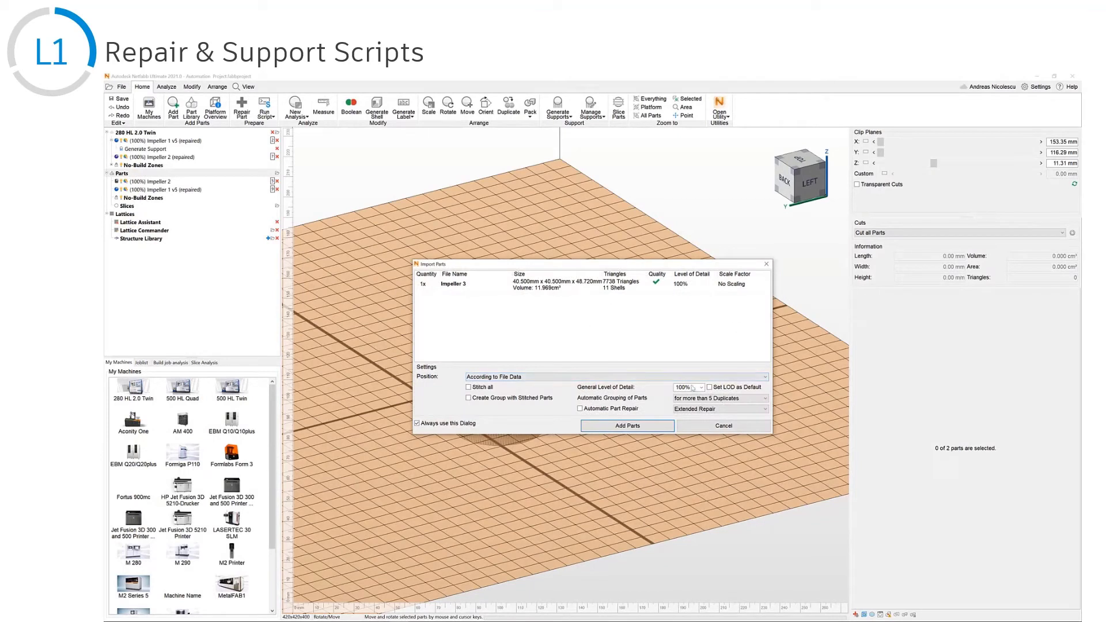
# Add Impeller 3 with automatic part repair using Demo Script, and place it on the platform in line with the other two impellers
pyautogui.click(603, 410)
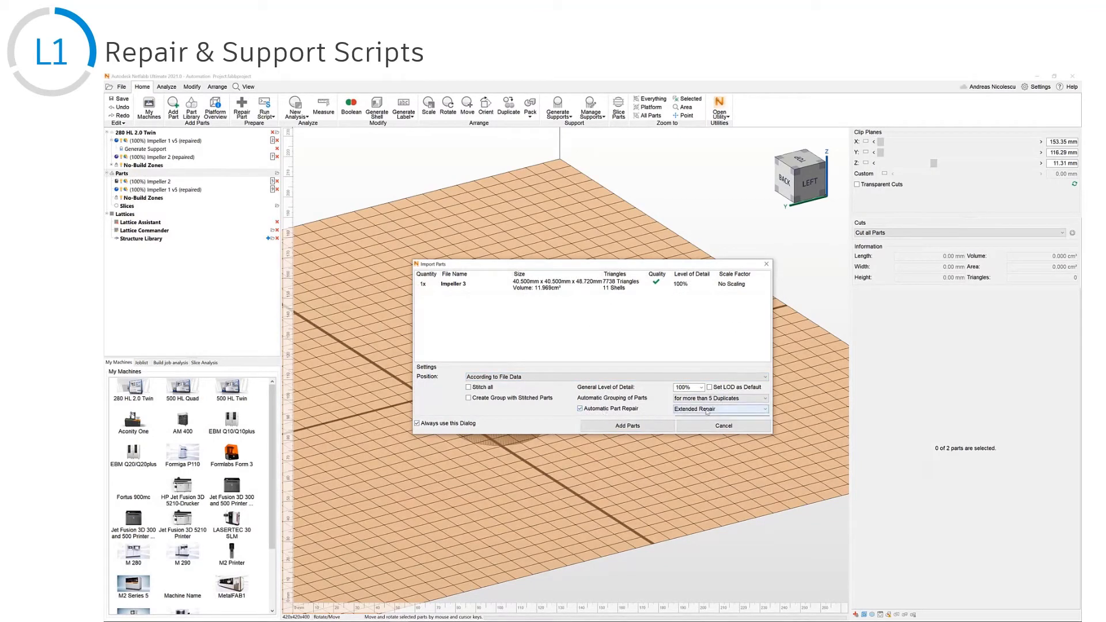
pyautogui.click(685, 410)
pyautogui.click(689, 436)
pyautogui.click(643, 430)
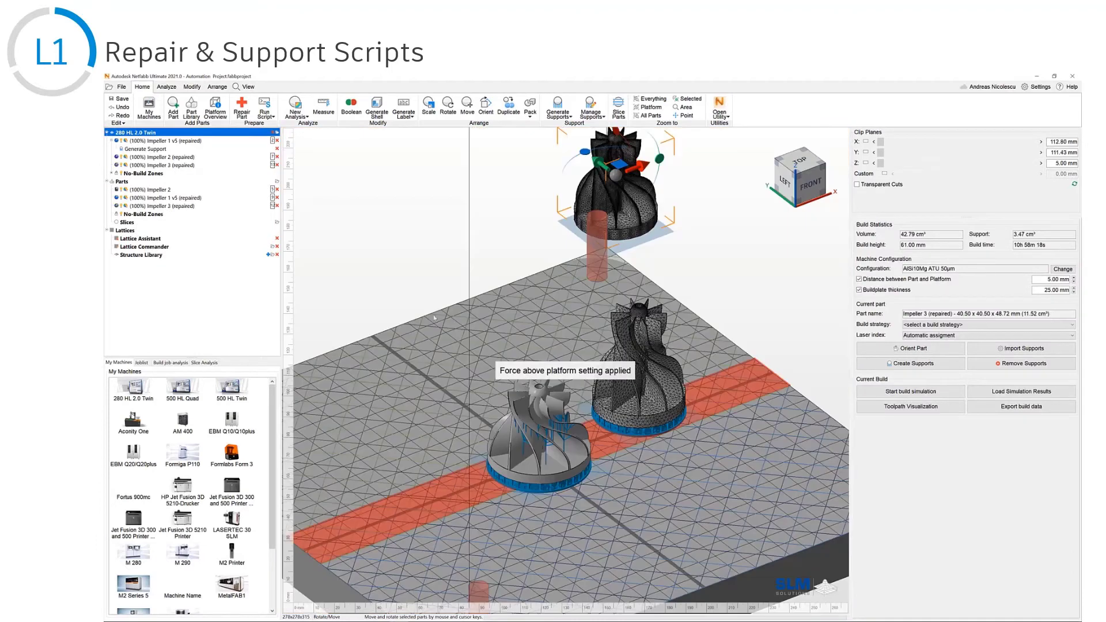
pyautogui.moveTo(610, 181); pyautogui.dragTo(395, 454)
pyautogui.click(232, 264)
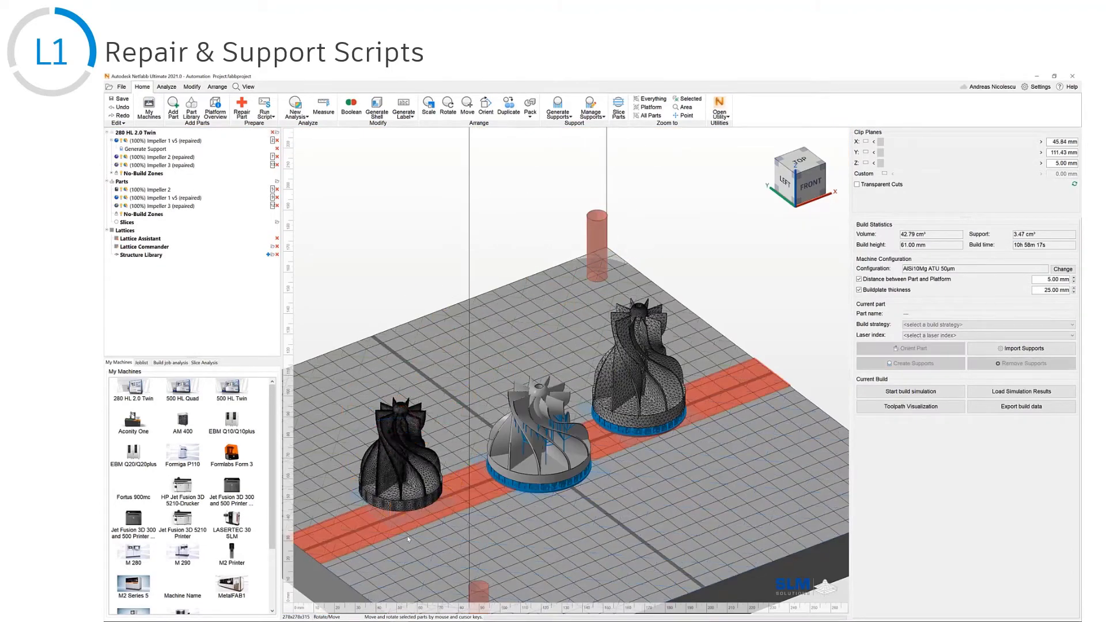
# Turn off texture and color display for Impeller 1 and triangle highlighting for Impeller 3 on the 280 HL 2.0 Twin platform
pyautogui.click(181, 142)
pyautogui.rightClick(181, 142)
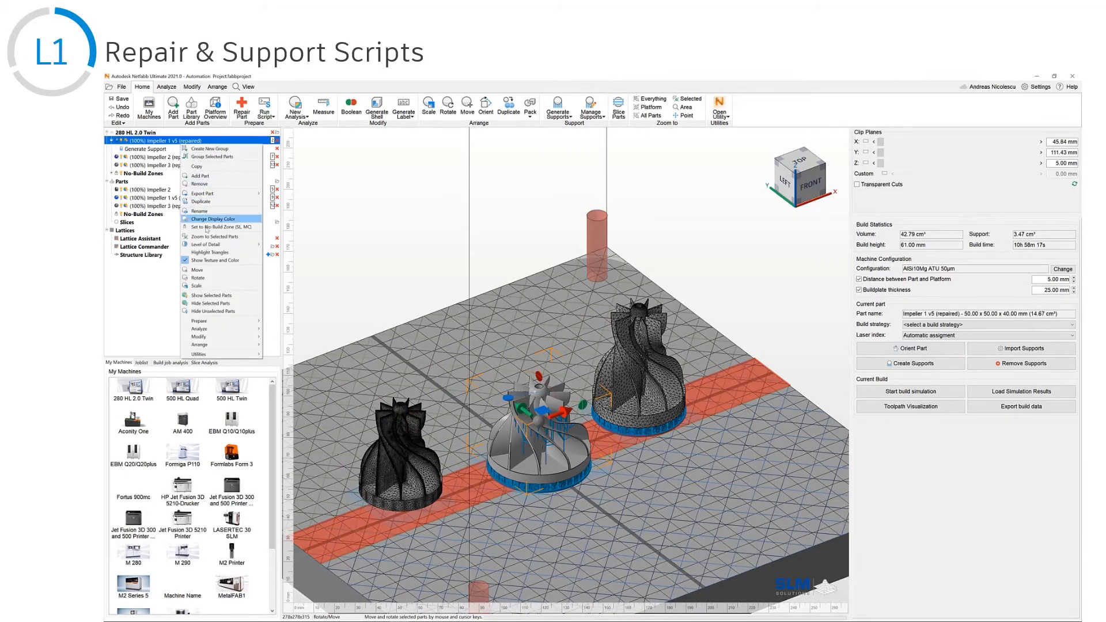
pyautogui.click(215, 260)
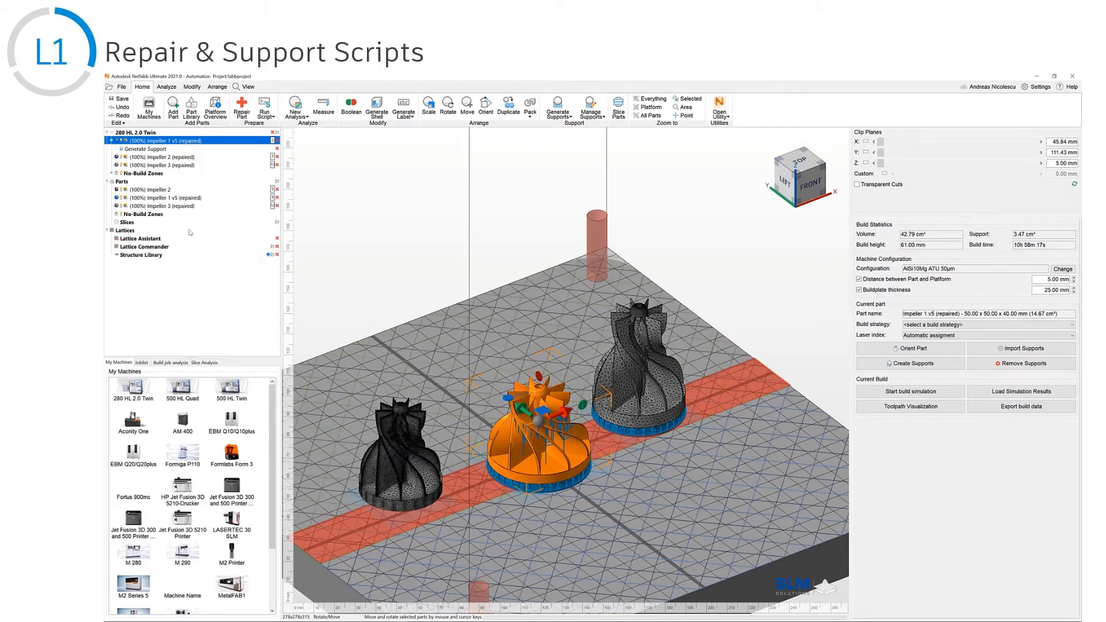
pyautogui.rightClick(167, 142)
pyautogui.click(144, 165)
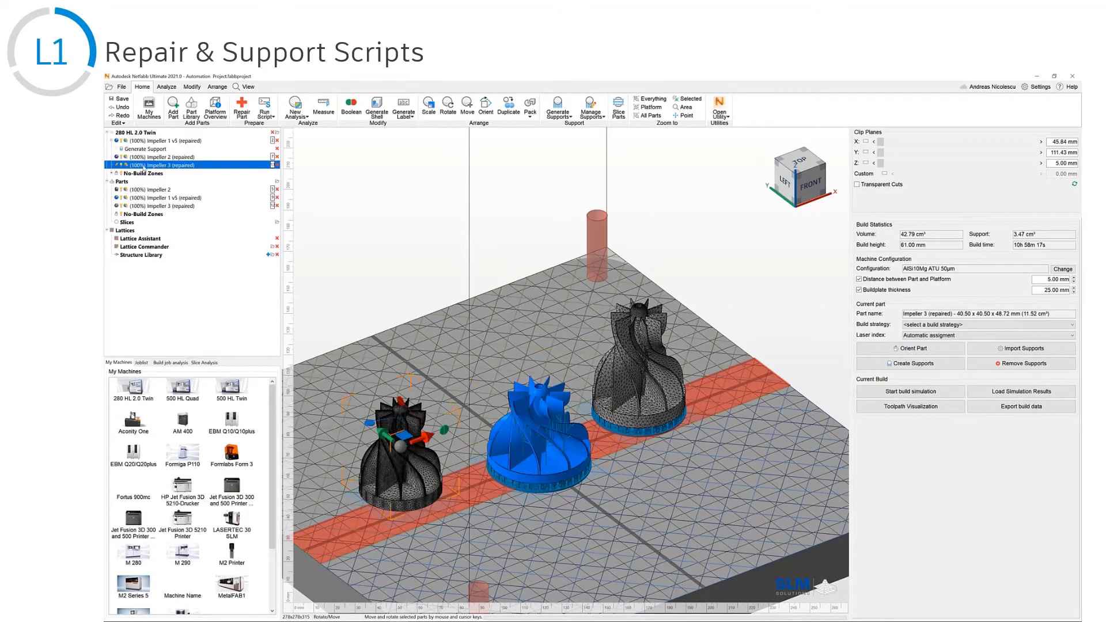
pyautogui.rightClick(145, 165)
pyautogui.click(172, 274)
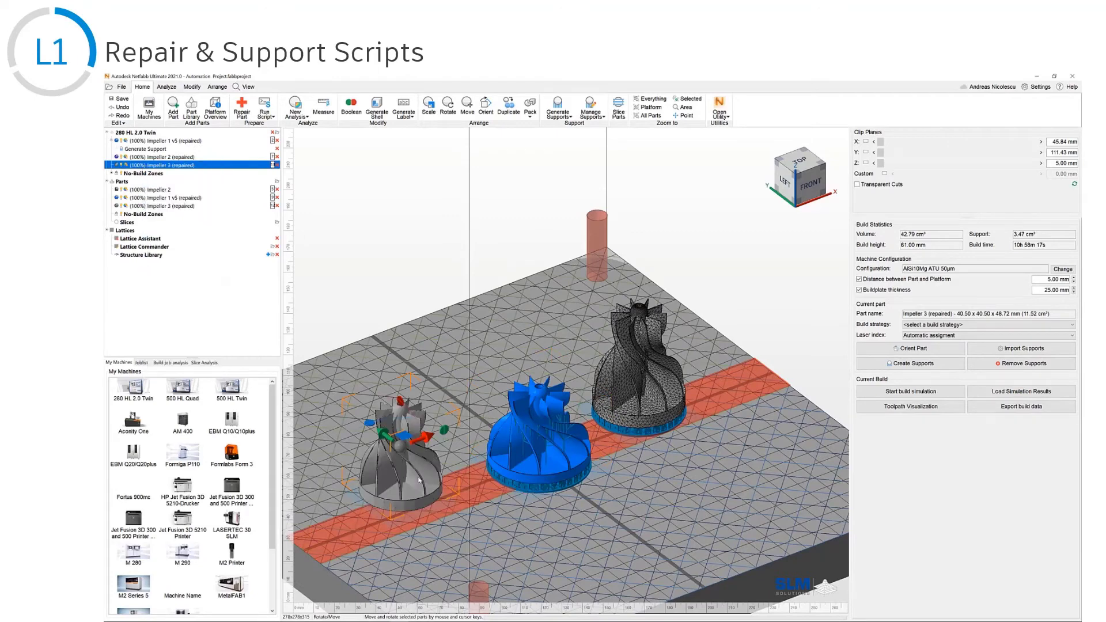
# Run the impeller support script on the repaired Impeller 3 and inspect its generated supports and base plate
pyautogui.moveTo(437, 463); pyautogui.dragTo(481, 424, button='middle')
pyautogui.scroll(5, 398, 481)
pyautogui.click(404, 462)
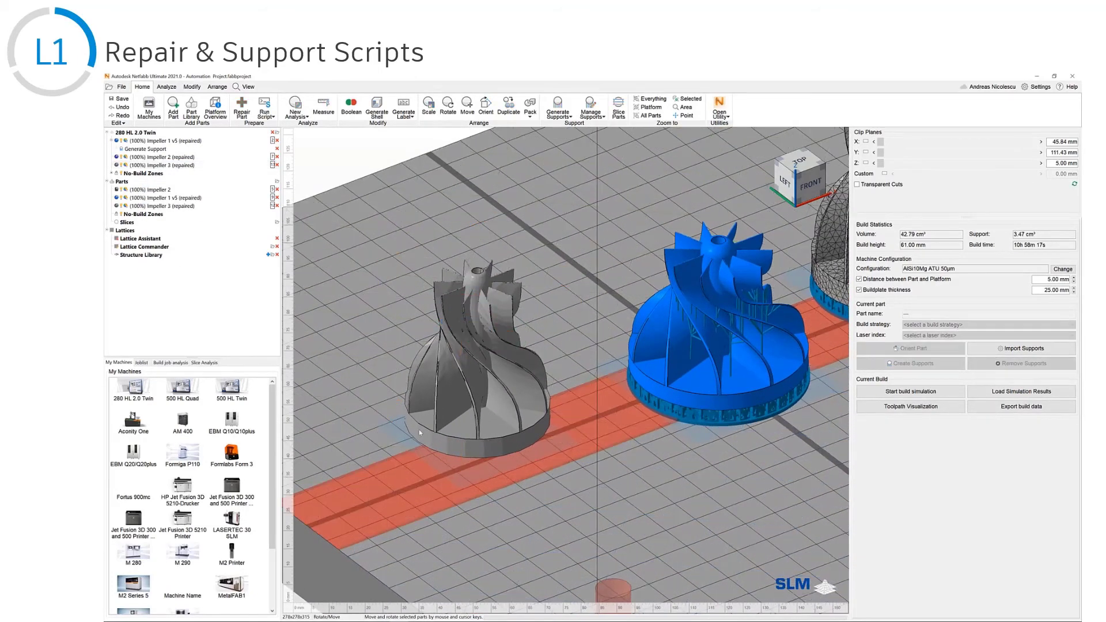
pyautogui.scroll(5, 419, 430)
pyautogui.click(503, 357)
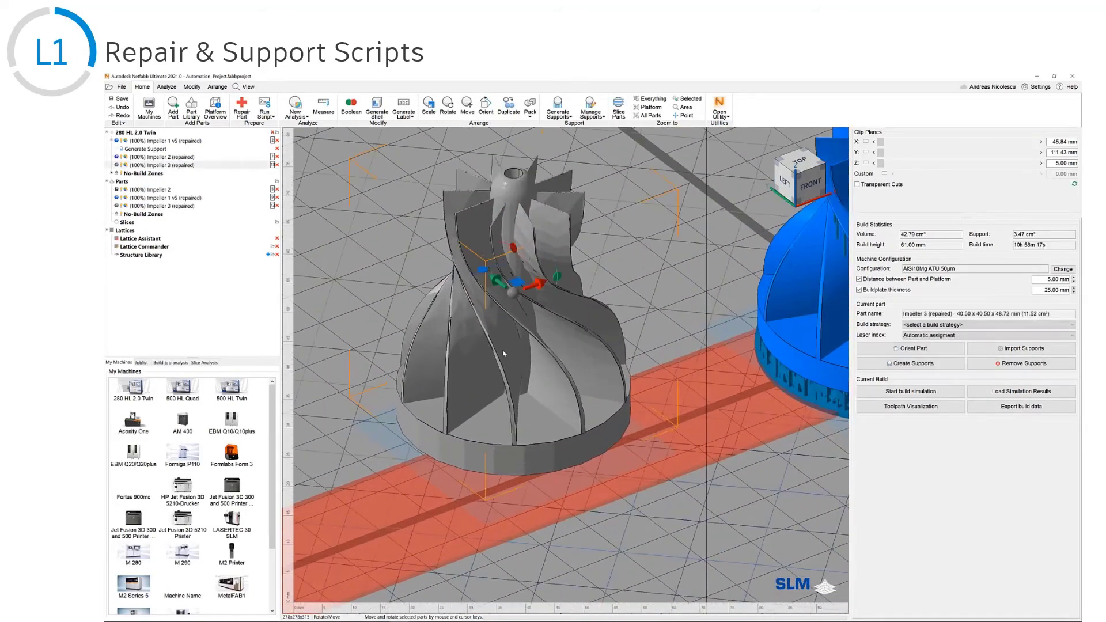
pyautogui.click(266, 115)
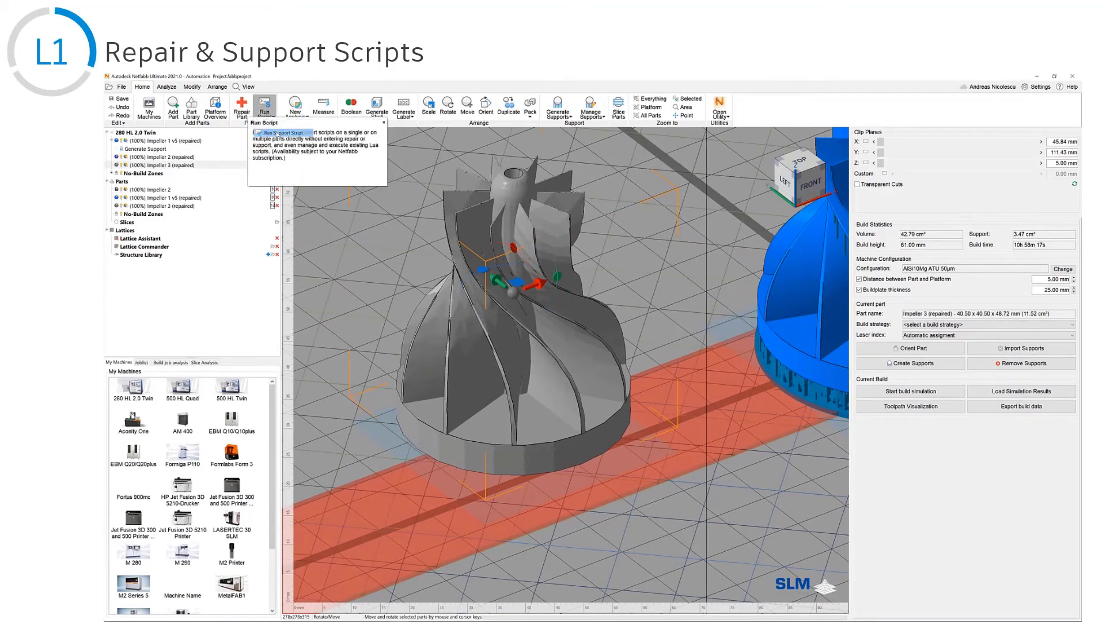
pyautogui.click(280, 133)
pyautogui.click(614, 453)
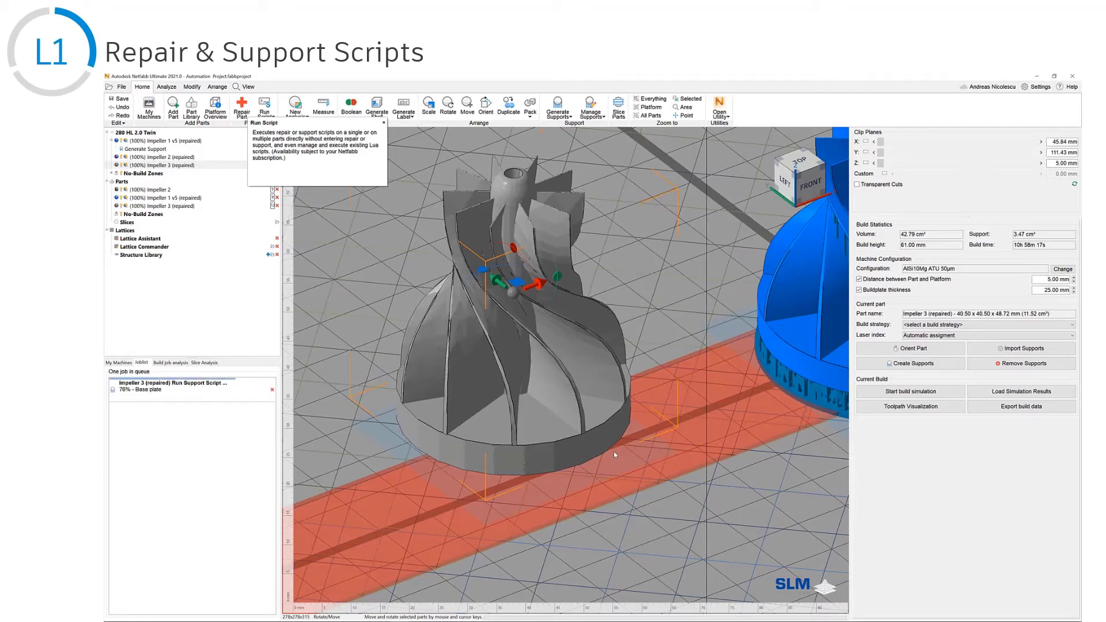
pyautogui.moveTo(670, 412); pyautogui.dragTo(622, 403, button='right')
pyautogui.moveTo(622, 403); pyautogui.dragTo(578, 364, button='middle')
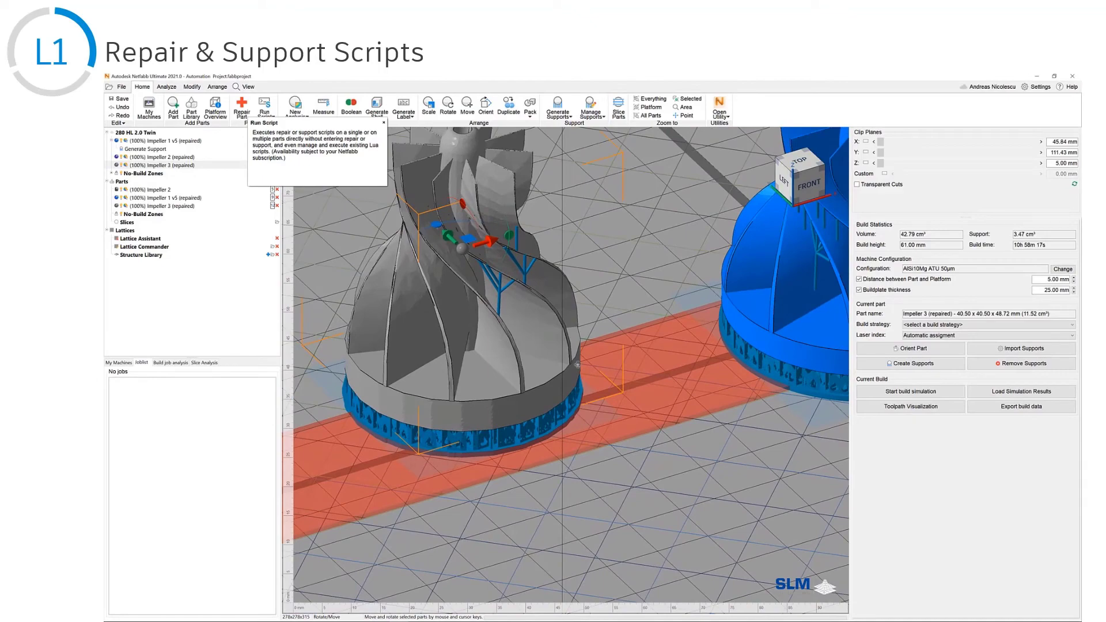